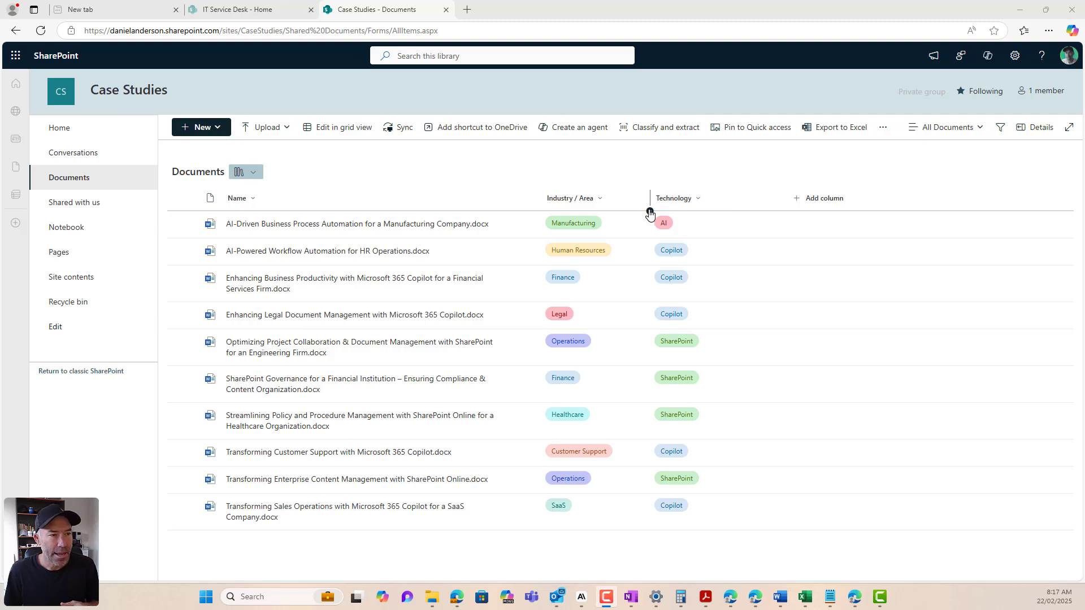
Filter the library's Industry / Area column to show only Healthcare case studies.
left_click(600, 200)
left_click(598, 266)
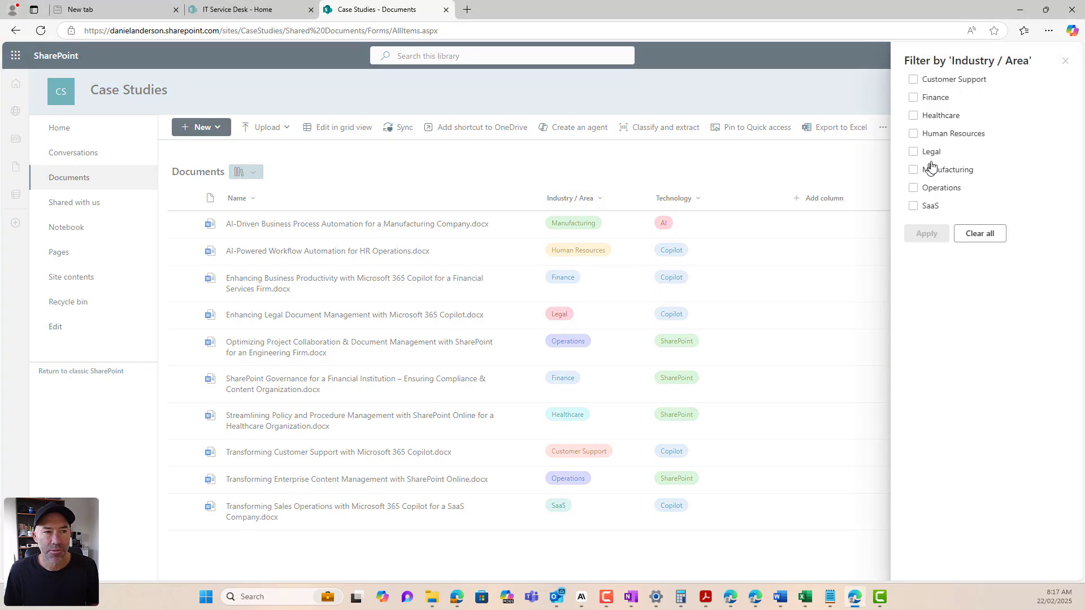
left_click(943, 116)
left_click(926, 235)
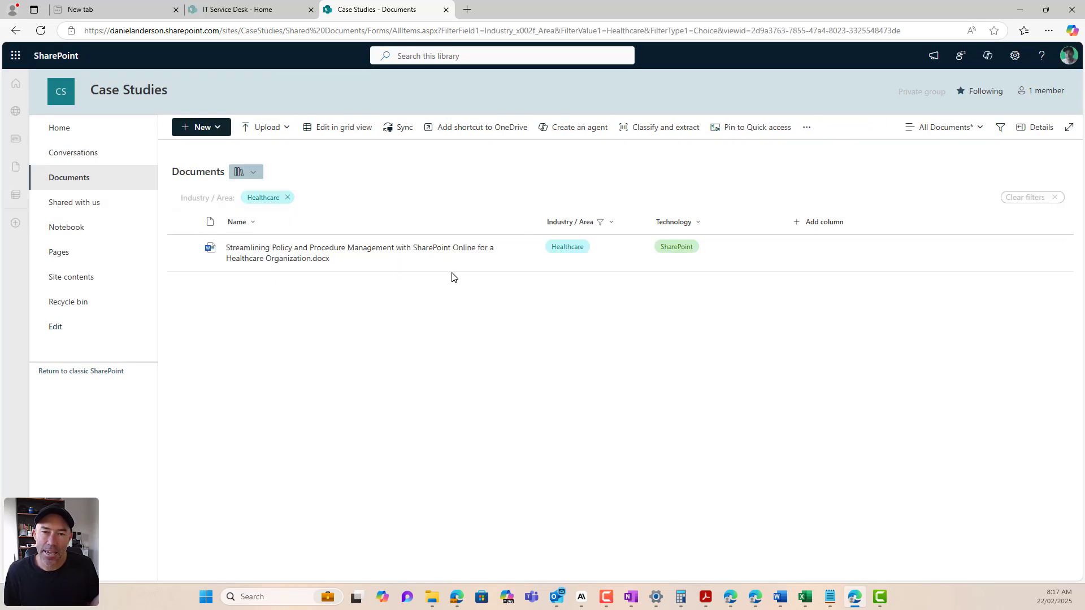
mouse_move(310, 260)
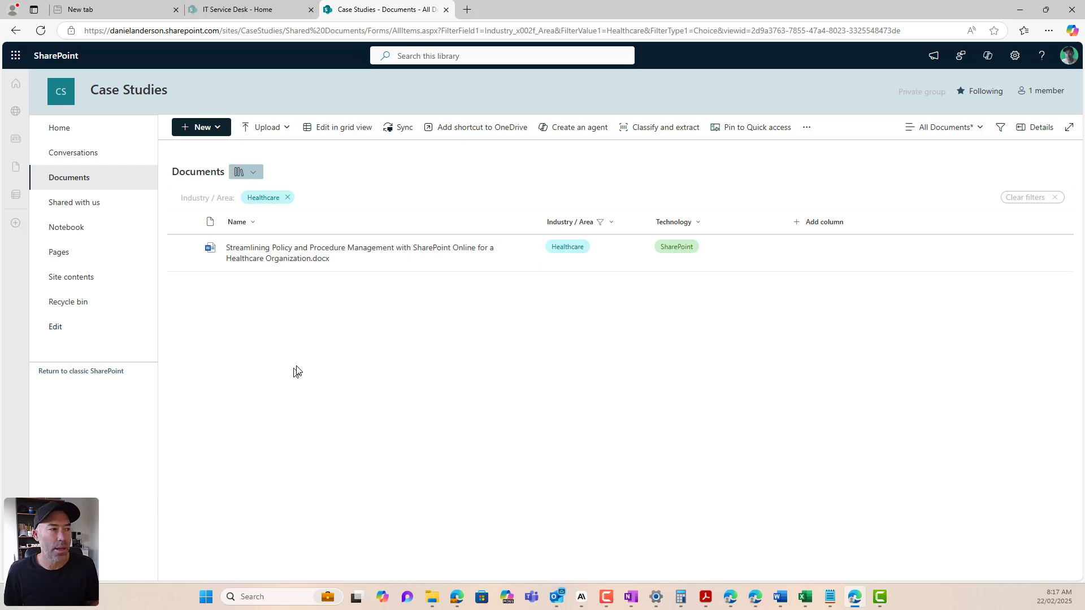
Open the Streamlining Policy and Procedure Management case study in Word for the web and scroll through it.
left_click(314, 258)
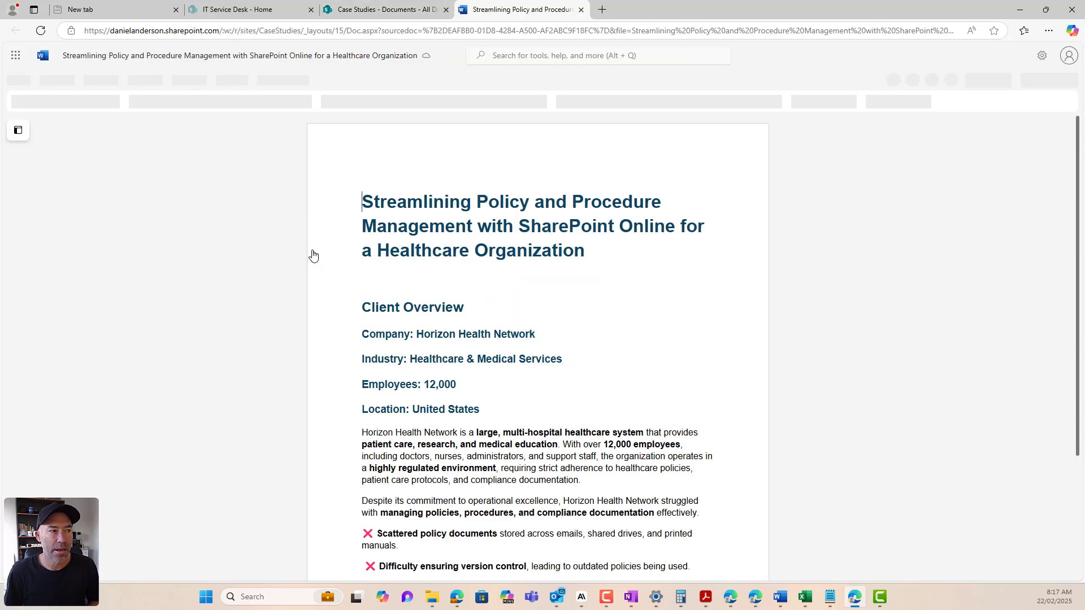
scroll(480, 319, "down", 2)
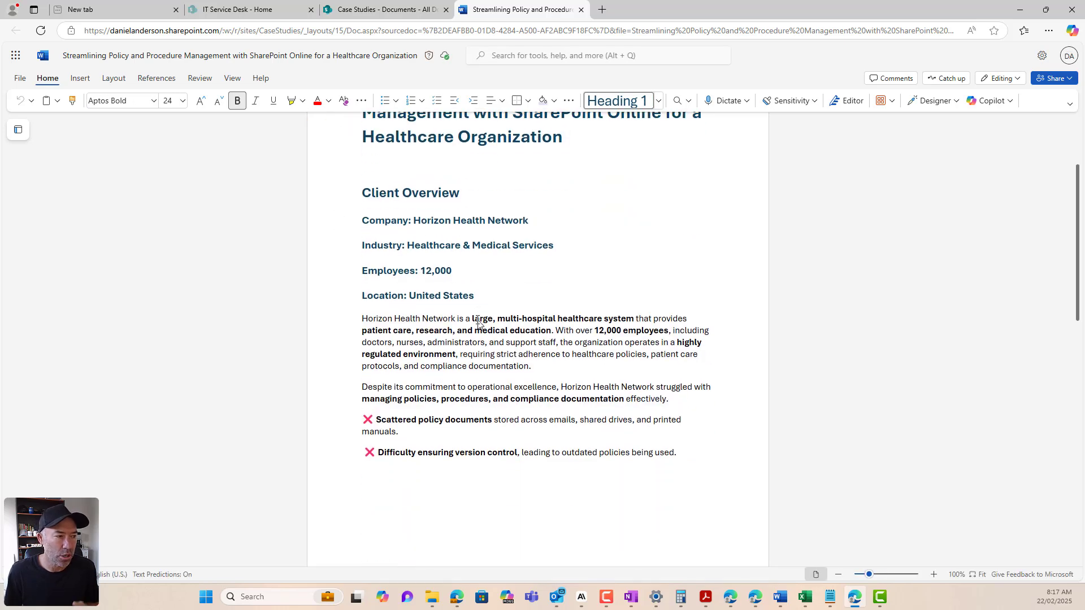
scroll(481, 320, "down", 2)
scroll(485, 318, "down", 2)
scroll(486, 319, "up", 3)
scroll(486, 318, "up", 3)
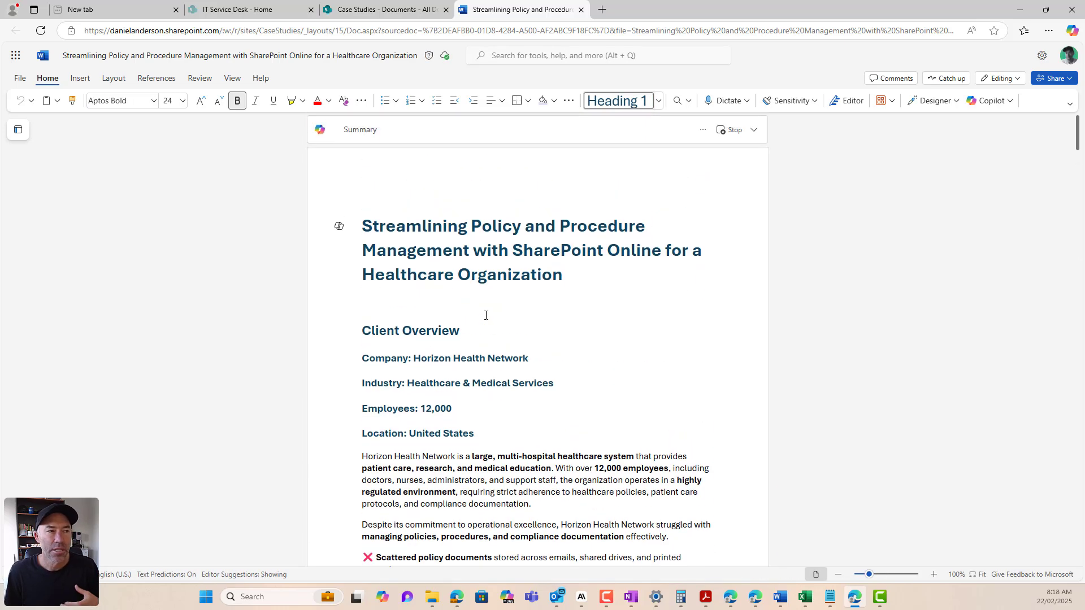
Close the Word document tab and untick Healthcare in the Industry / Area filter panel.
left_click(423, 10)
left_click(581, 9)
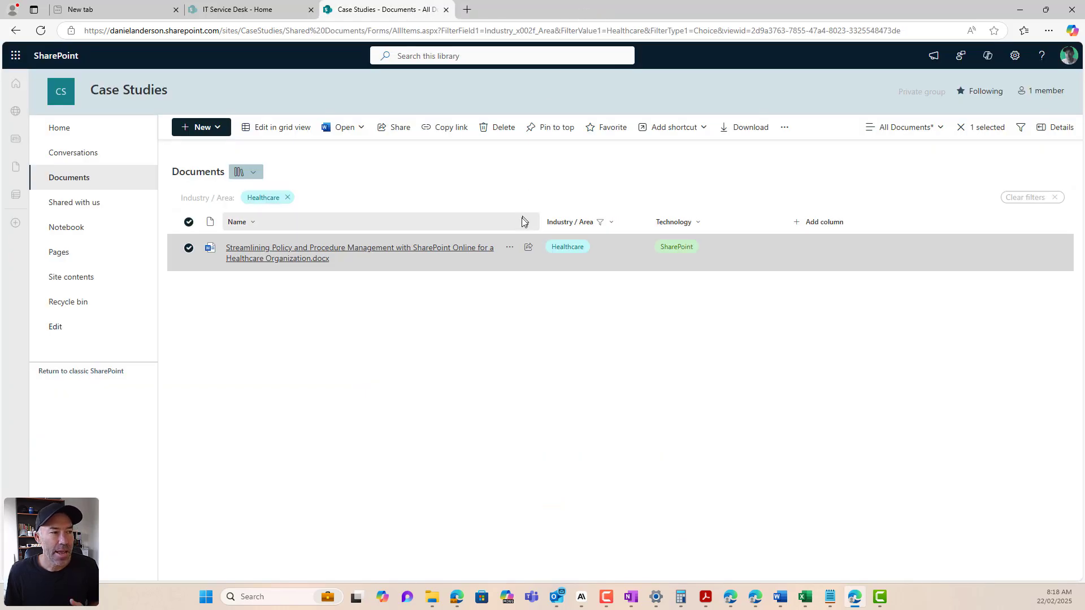
left_click(613, 223)
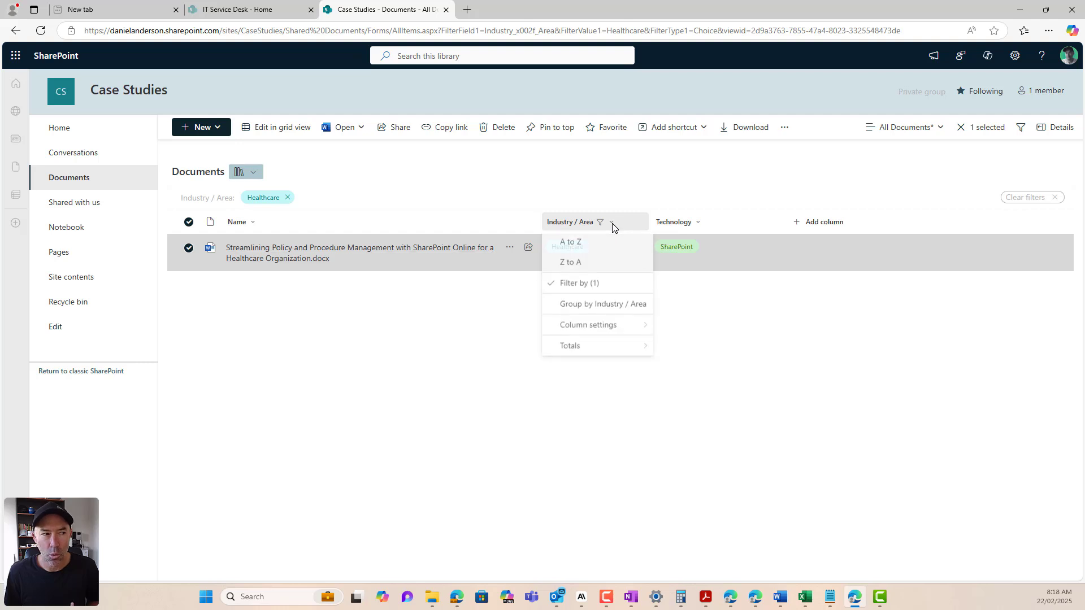
left_click(595, 286)
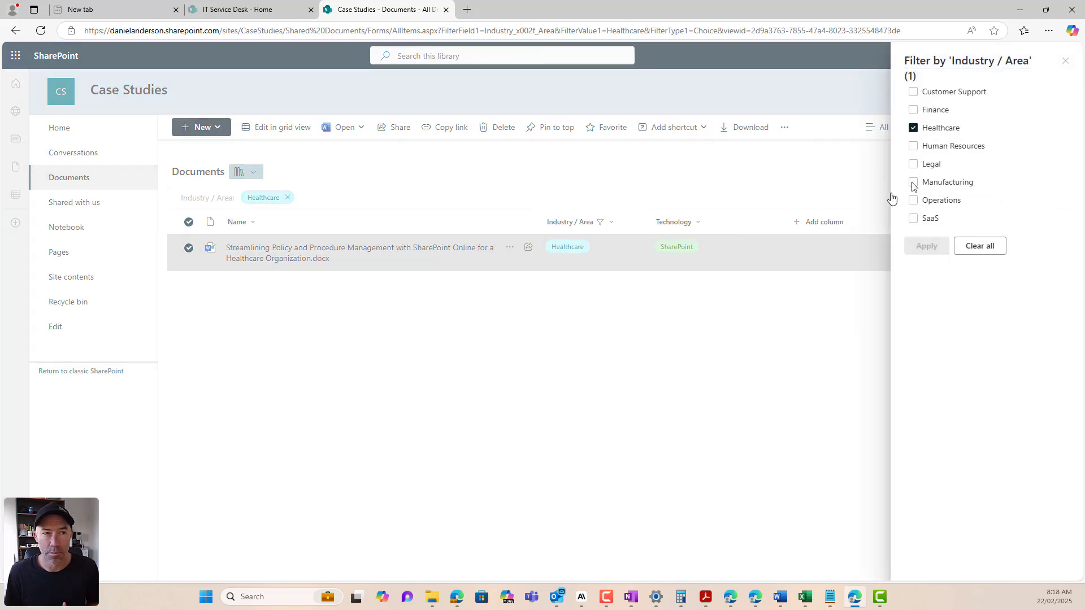
left_click(914, 128)
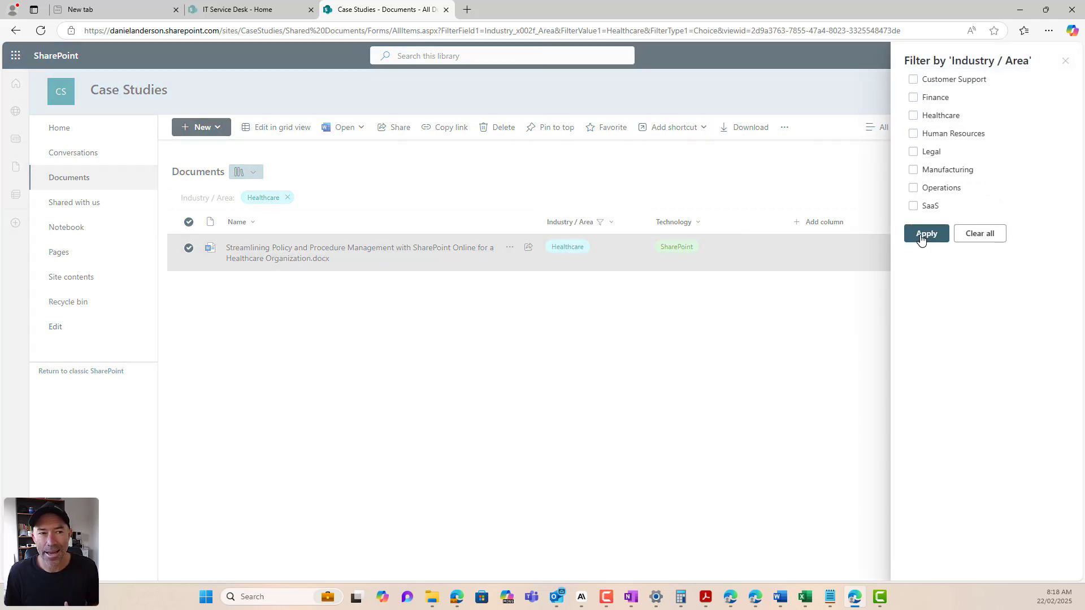
left_click(1065, 60)
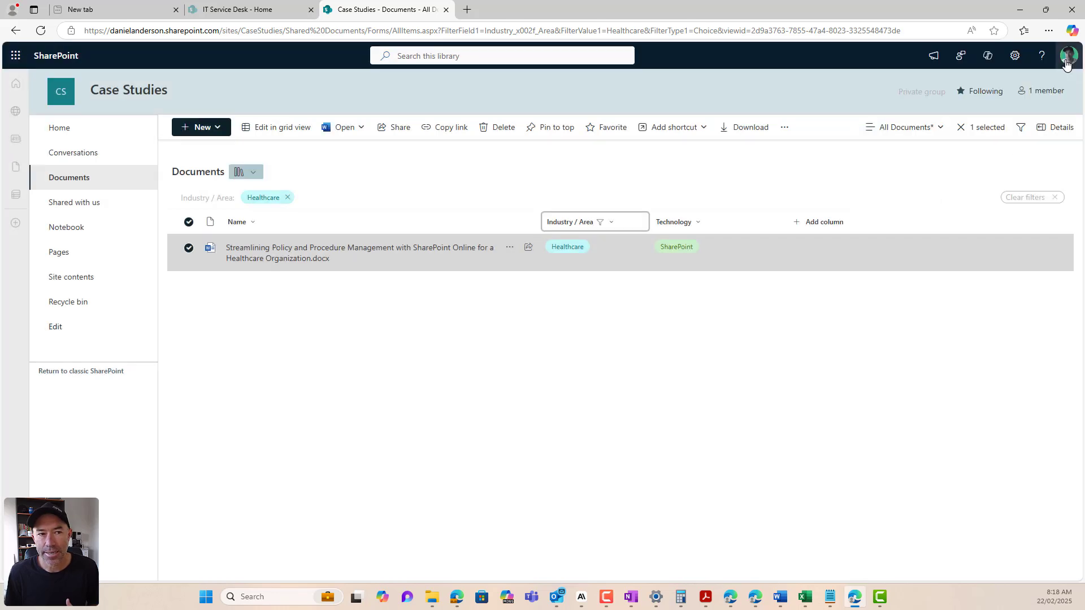
Clear all Industry / Area filter choices and remove the Healthcare filter chip.
left_click(612, 224)
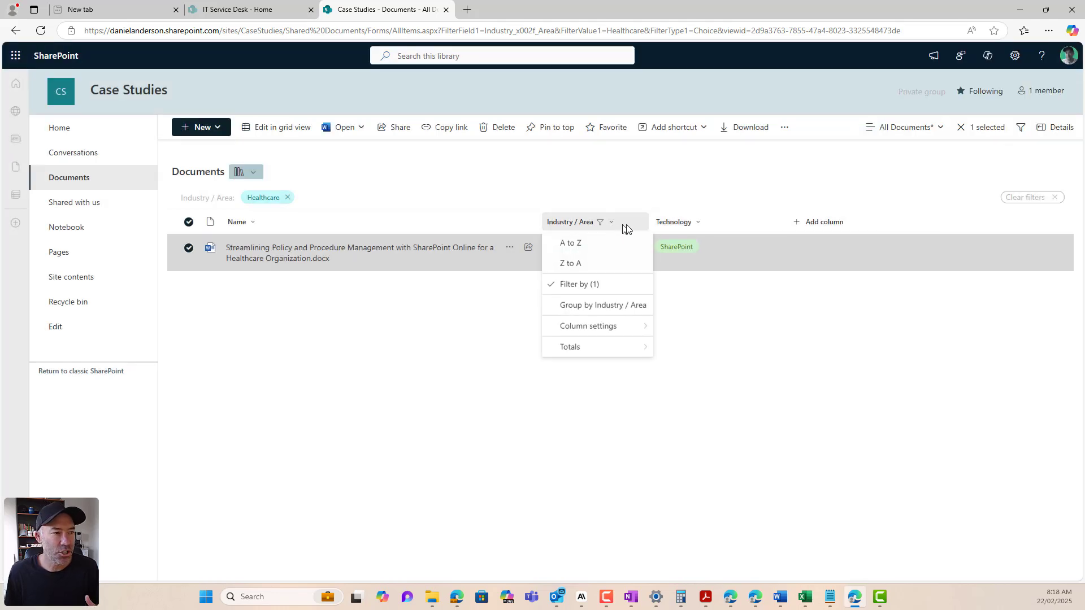
left_click(614, 284)
left_click(990, 237)
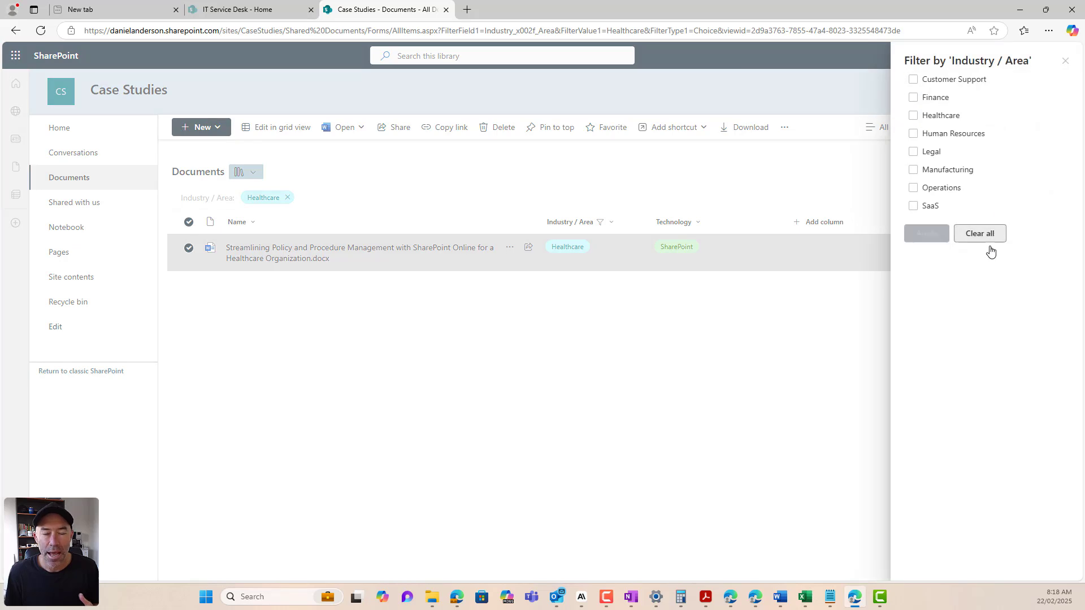
left_click(1065, 60)
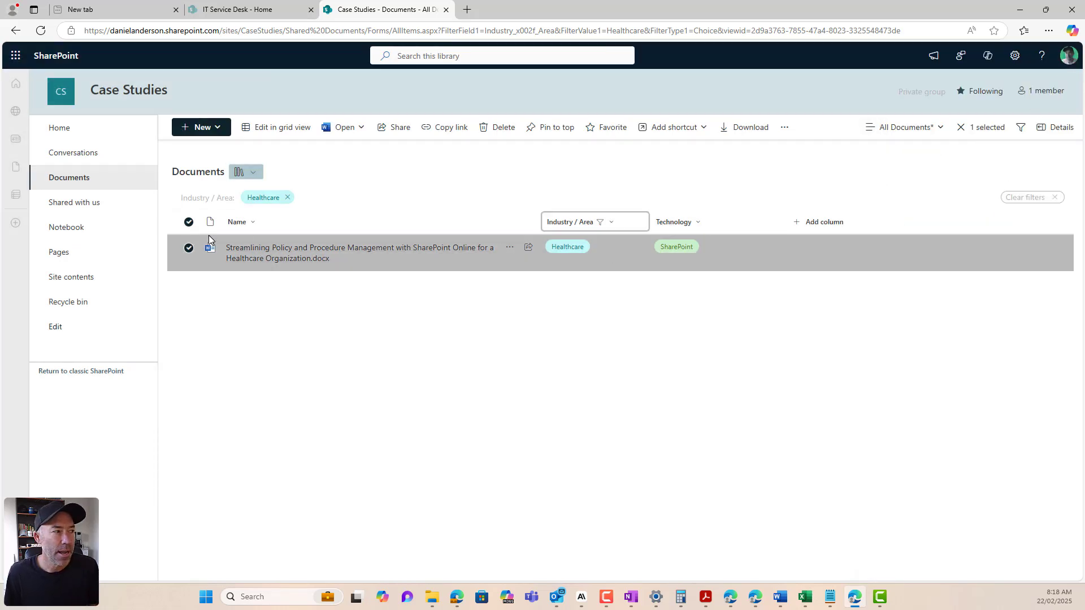
left_click(190, 222)
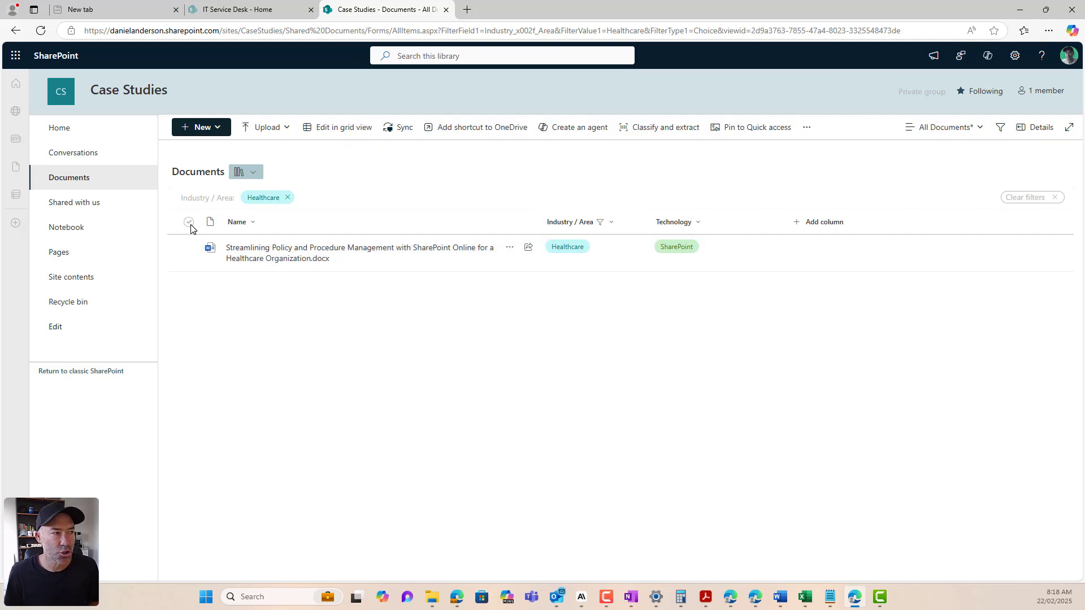
left_click(287, 197)
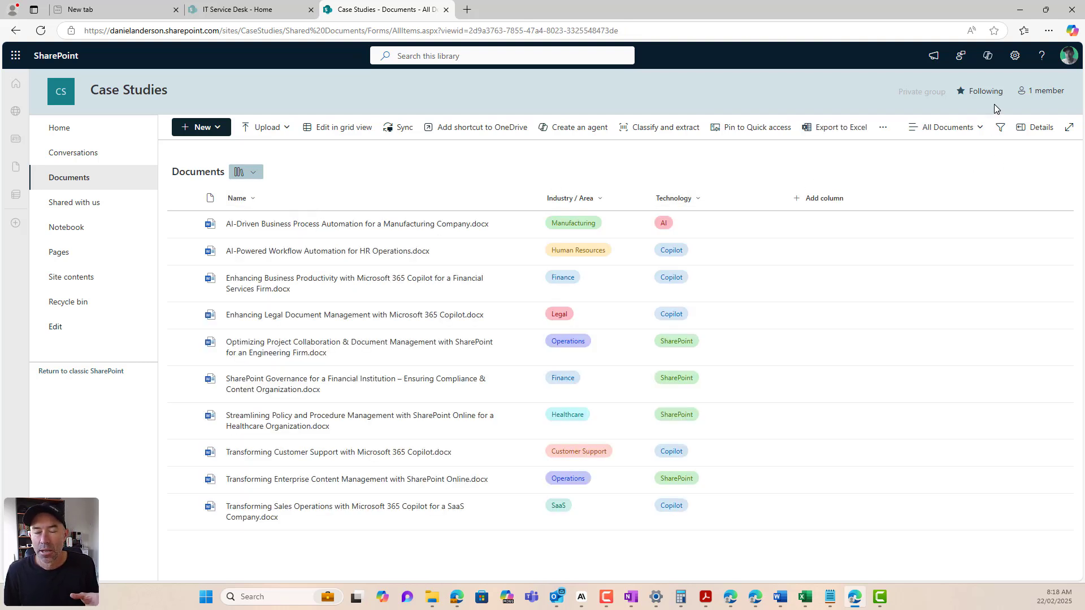
left_click(989, 59)
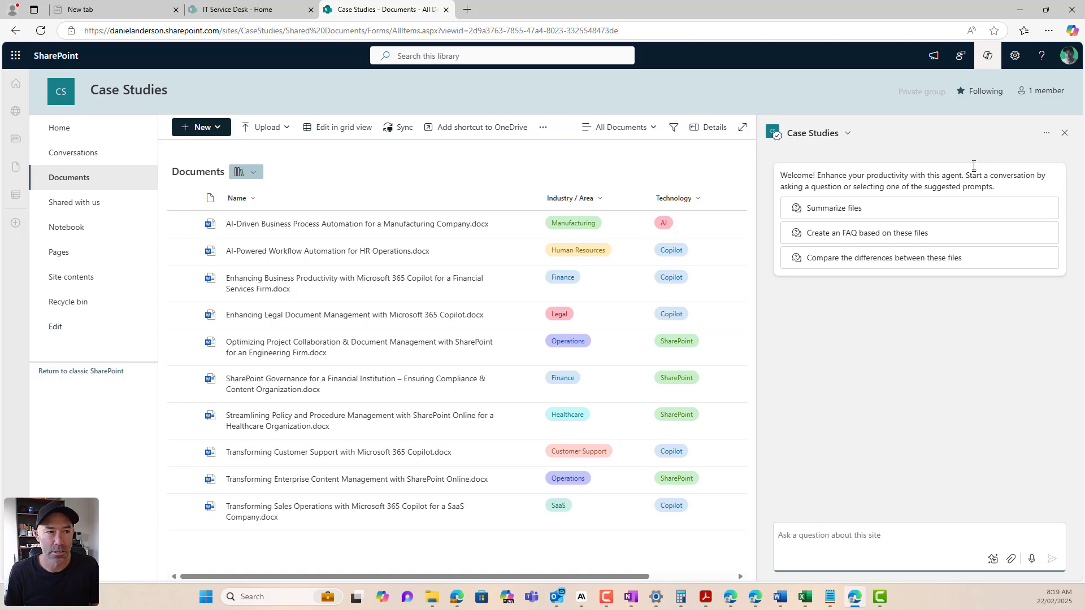
left_click(848, 134)
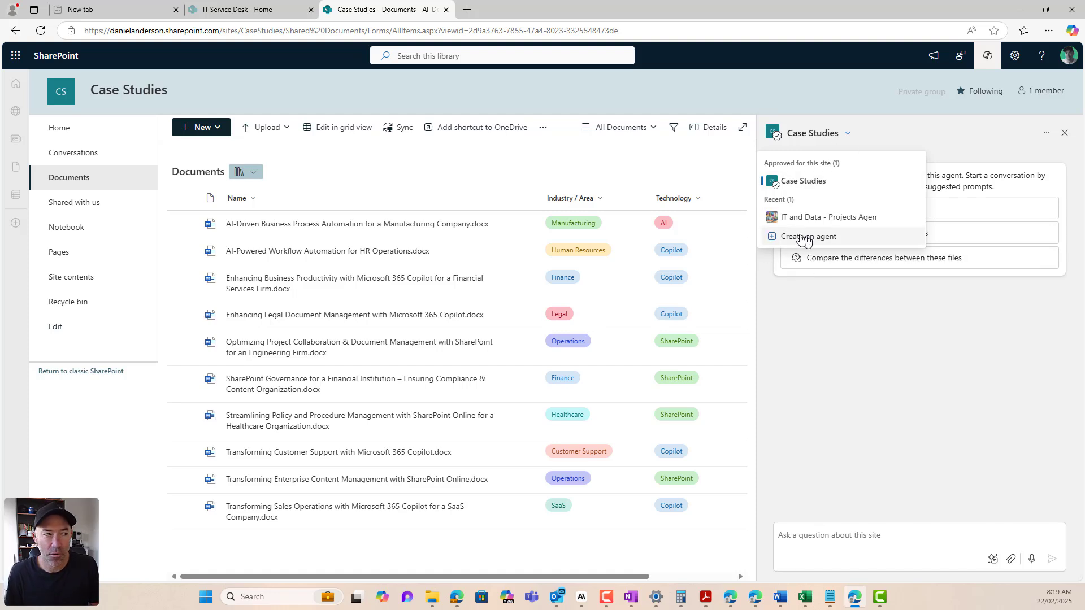
left_click(1065, 134)
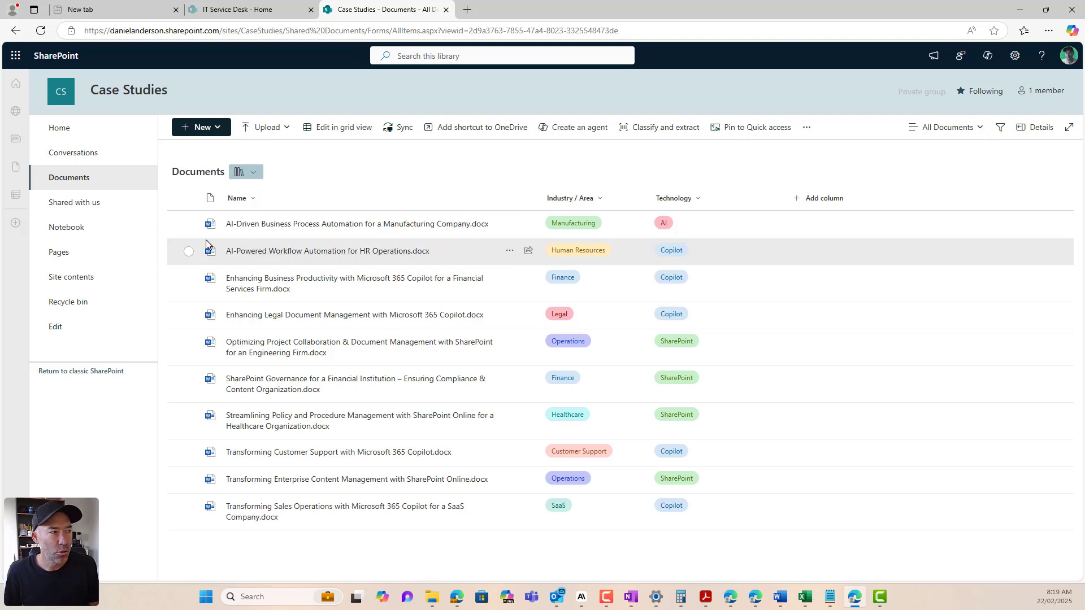
Select the AI-Driven Business Process Automation and HR Operations workflow documents, then deselect both.
left_click(189, 224)
left_click(191, 258)
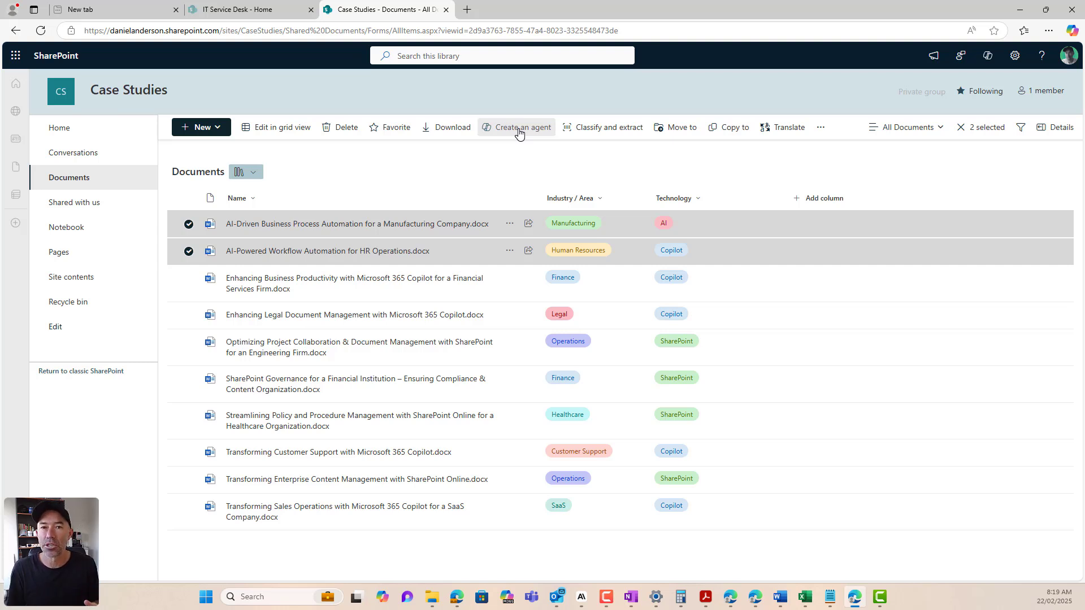
left_click(189, 225)
left_click(188, 251)
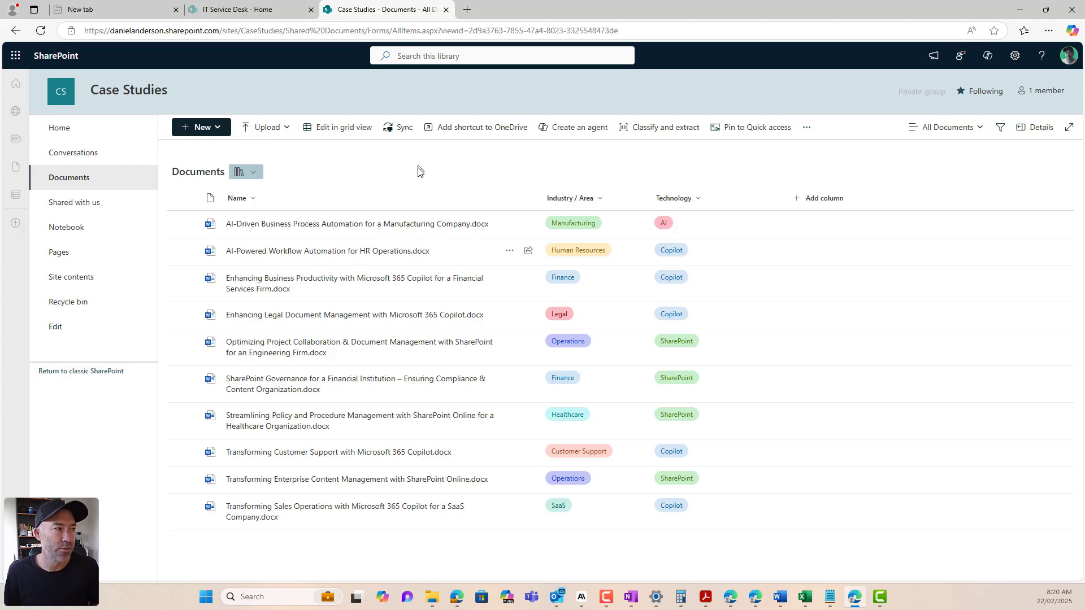
left_click(568, 129)
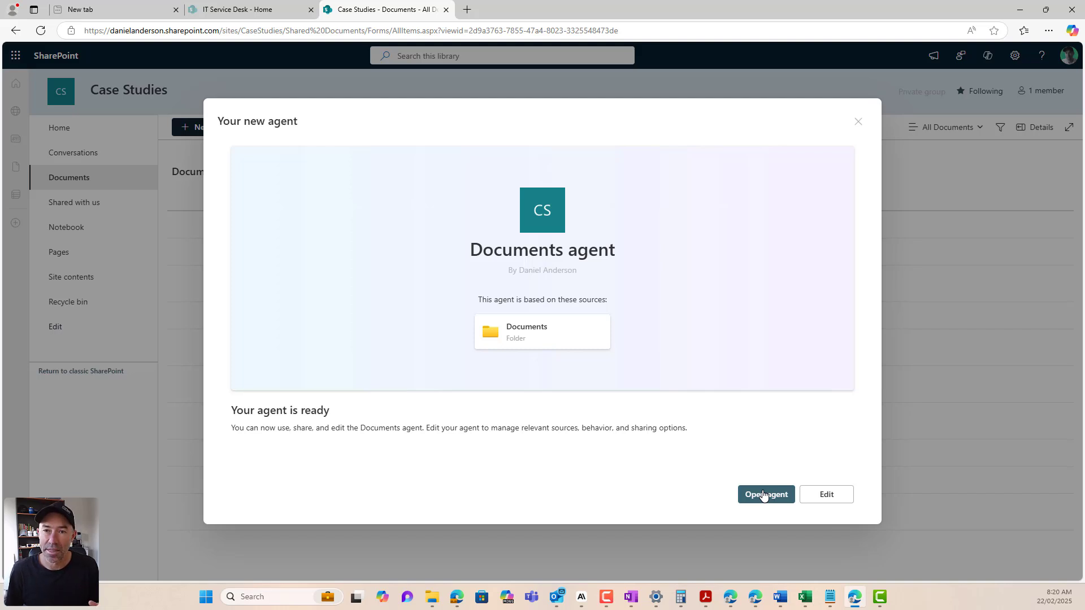
Rename the new Documents agent to 'Assistant Case Study'.
left_click(829, 500)
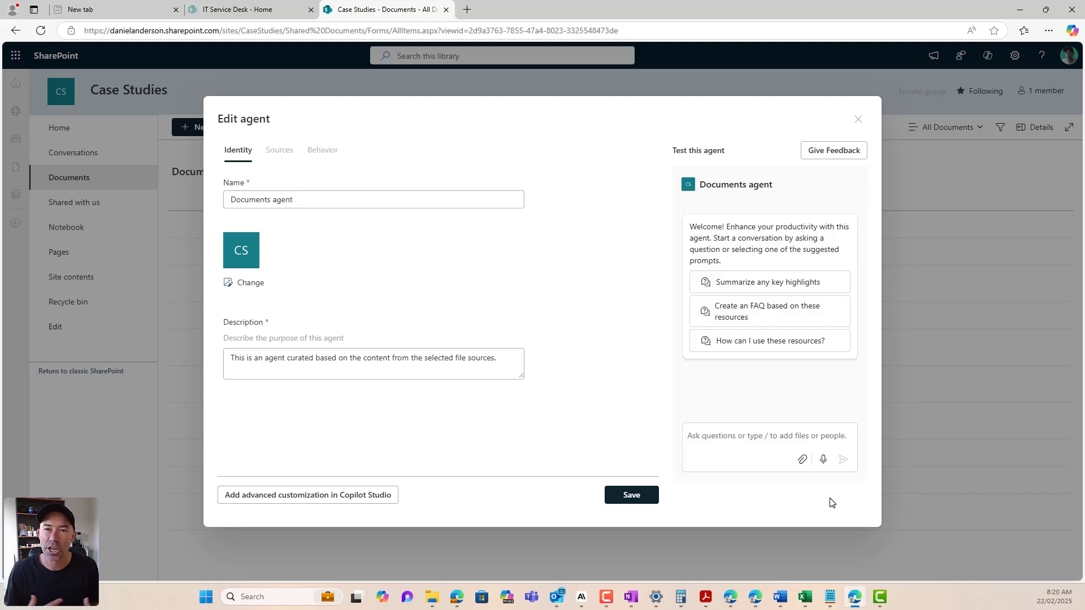
left_click_drag(331, 203, 195, 199)
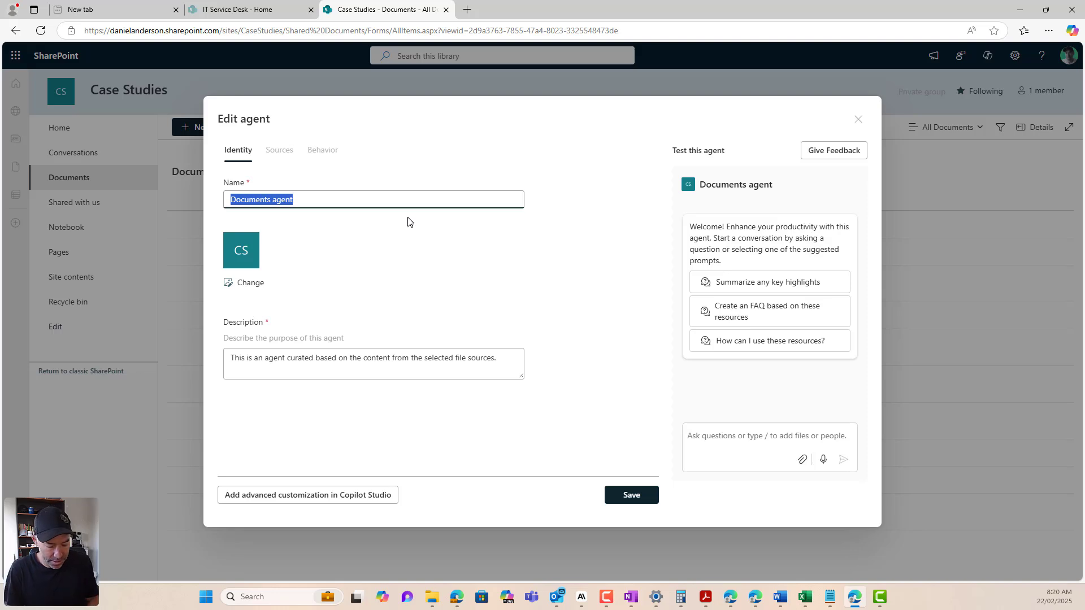
type("Ass")
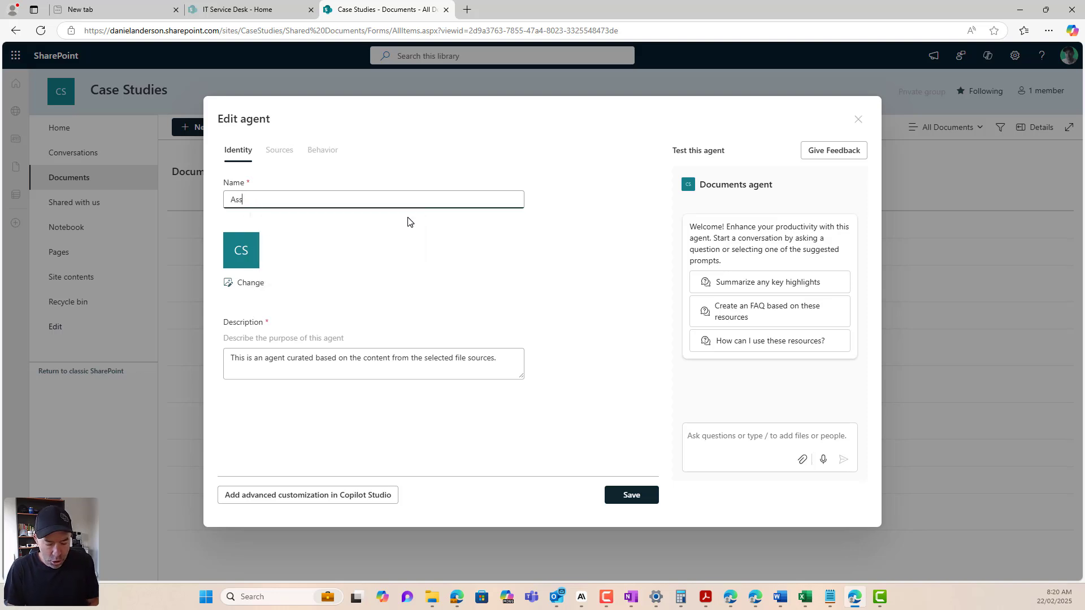
type("istant")
key("BackSpace")
type("t Case")
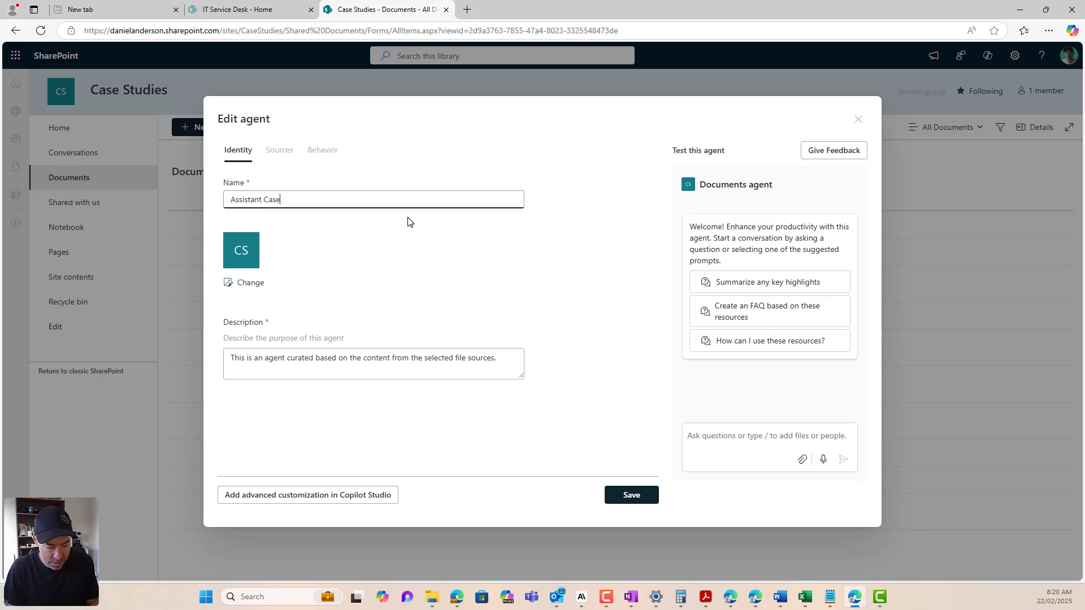
type(" Study")
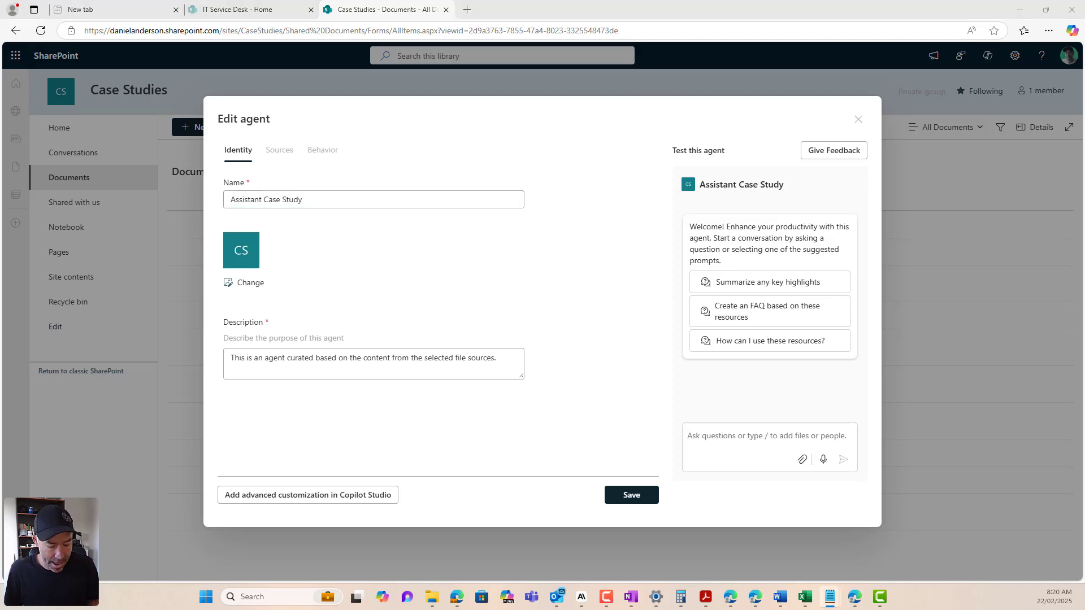
Replace the agent description with the pasted sales-assistant greeting and view its sources.
left_click(255, 358)
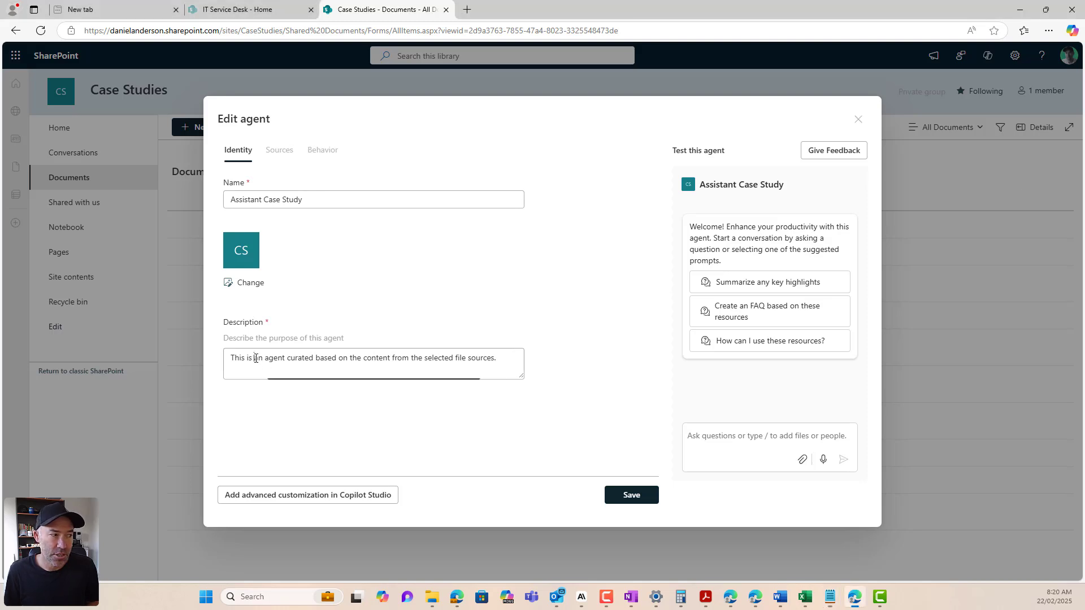
left_click_drag(493, 357, 192, 360)
type("👋Welcome! My name is Sally the Sales Assistant. I am here to find all the information about our case studies")
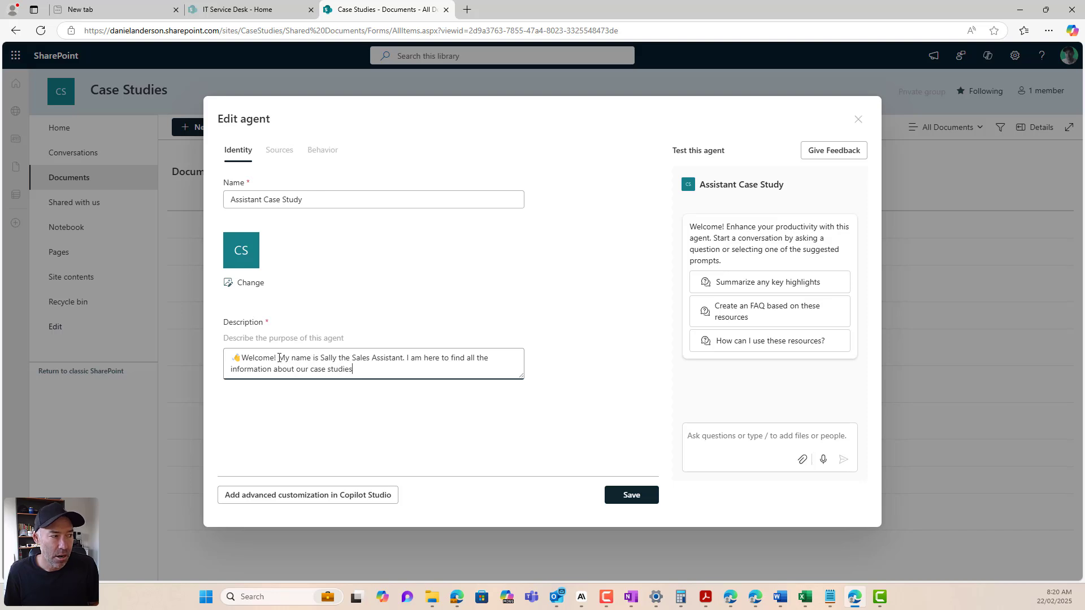
left_click_drag(278, 358, 385, 359)
left_click(372, 357)
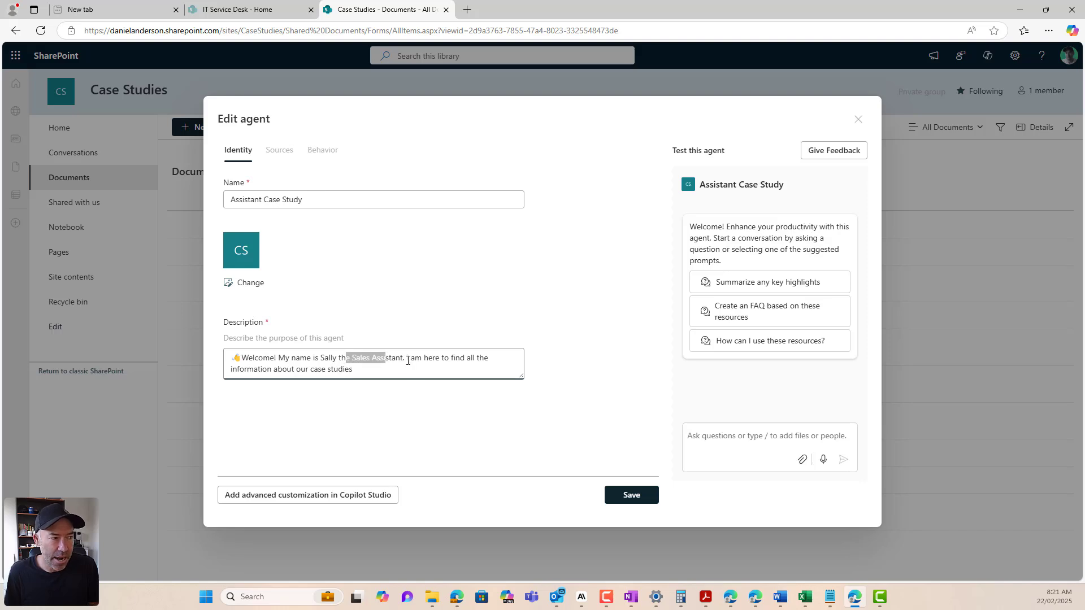
left_click(407, 361)
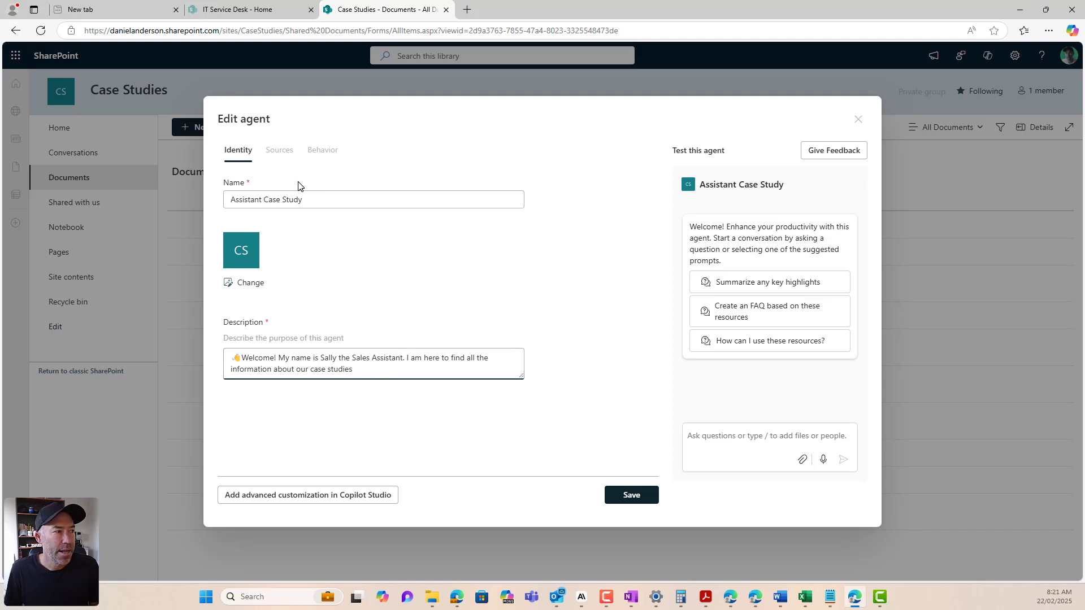
left_click(281, 157)
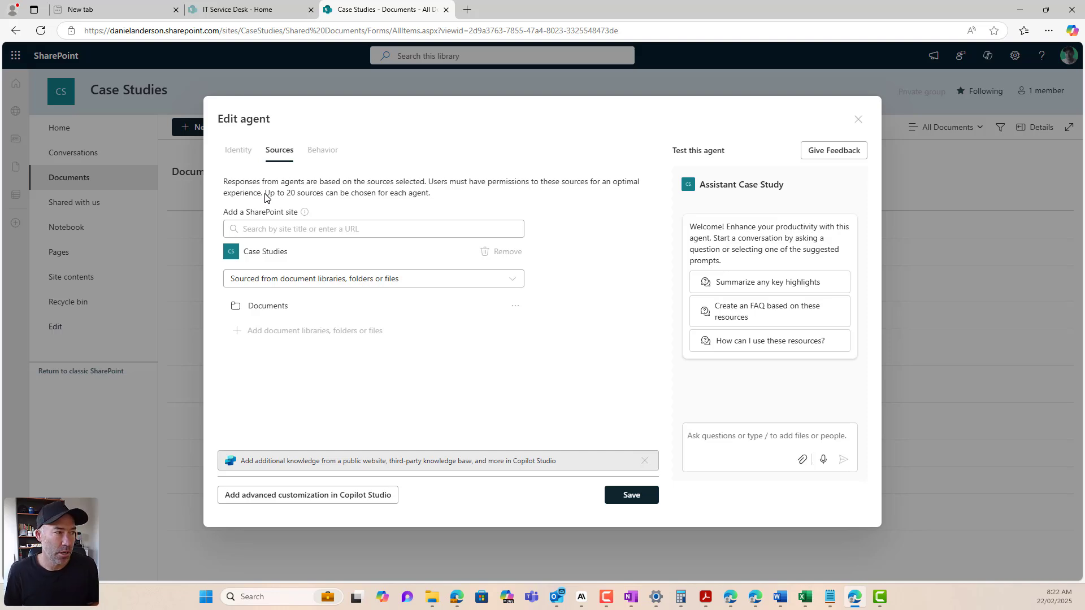
Show the Assistant Case Study agent's Behavior settings.
left_click(313, 156)
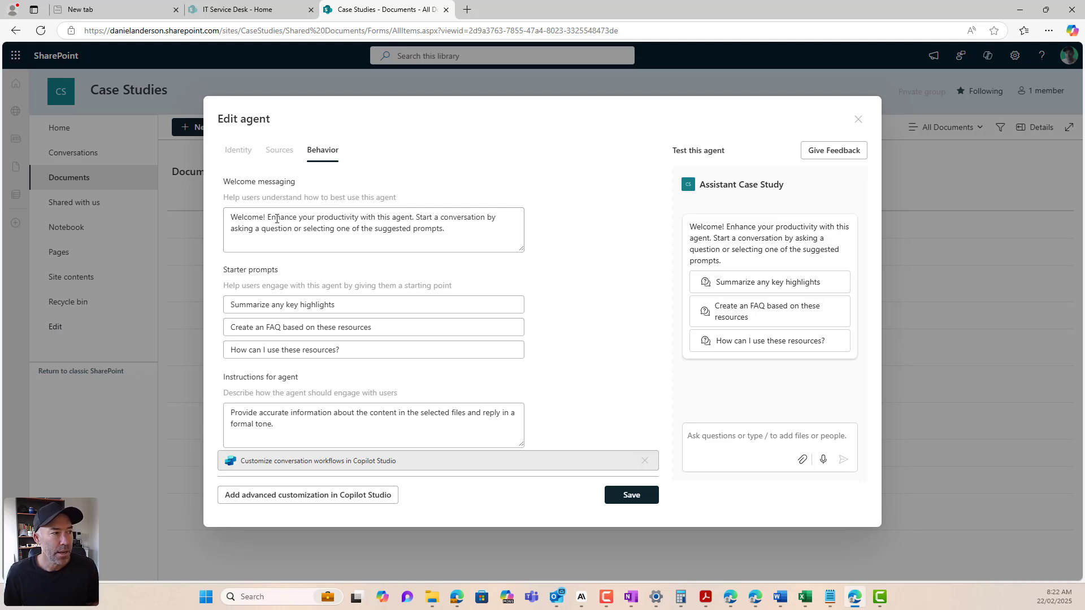
Replace the welcome message with the prepared sales-assistant greeting.
left_click_drag(277, 218, 479, 228)
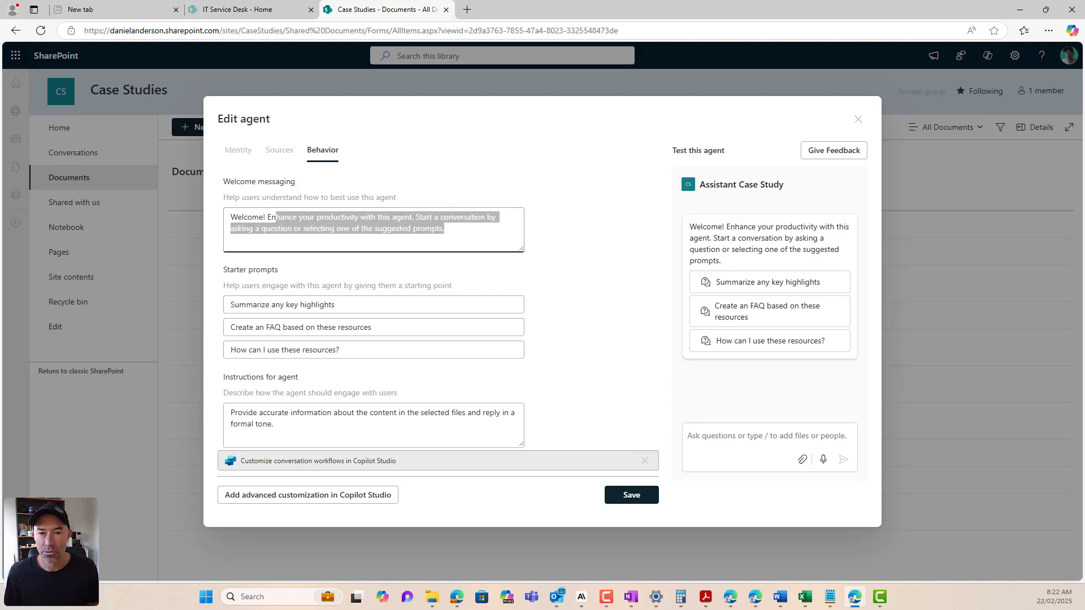
key("alt+Tab")
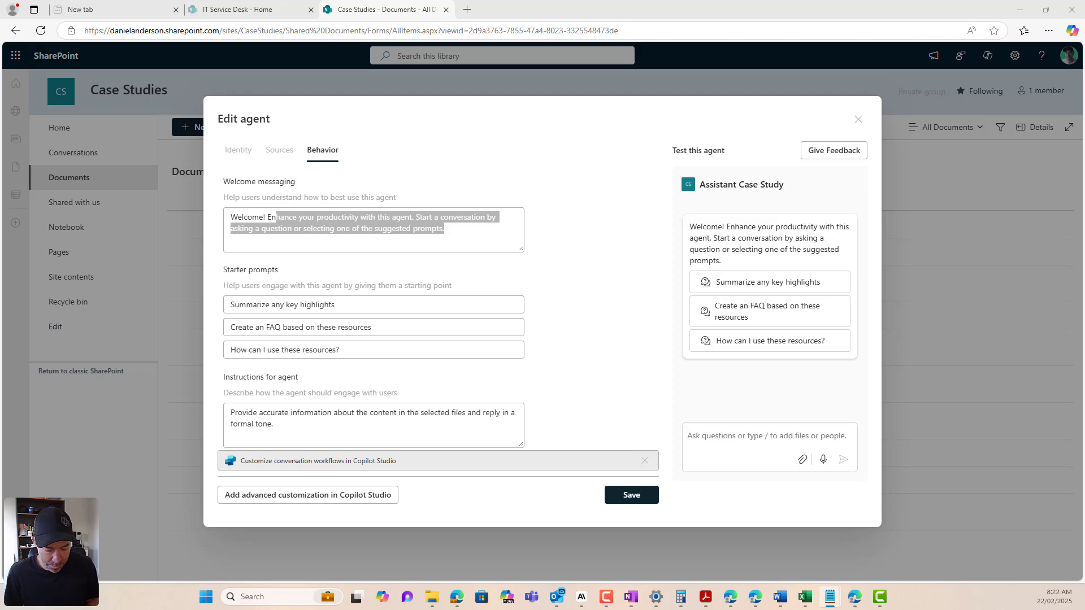
left_click(434, 236)
key("ctrl+a")
type("👋Welcome! My name is Sally the Sales Assistant. I am here to find all the information about our case studies")
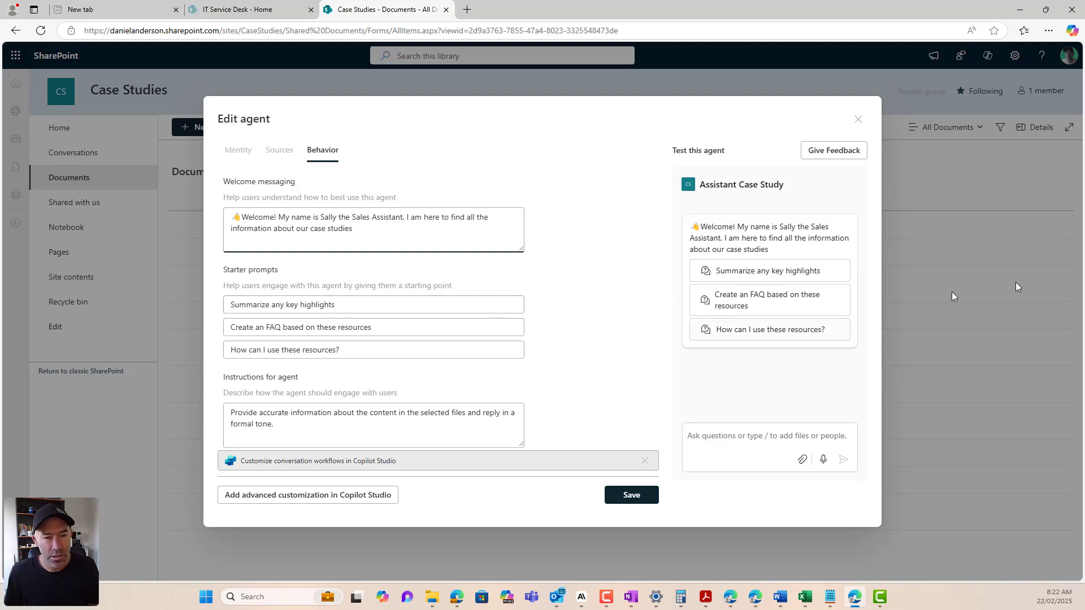
Set starter prompts to the Copilot case-study question and Legal Industry request, deleting the third.
key("alt+Tab")
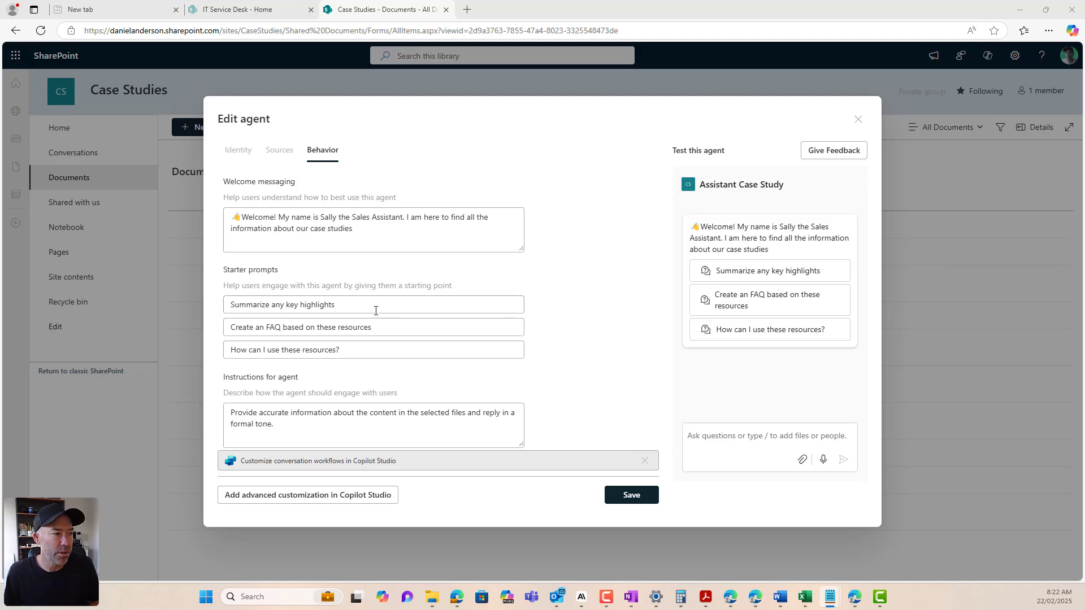
triple_click(459, 299)
type("Can you find all the case studies about Copilot")
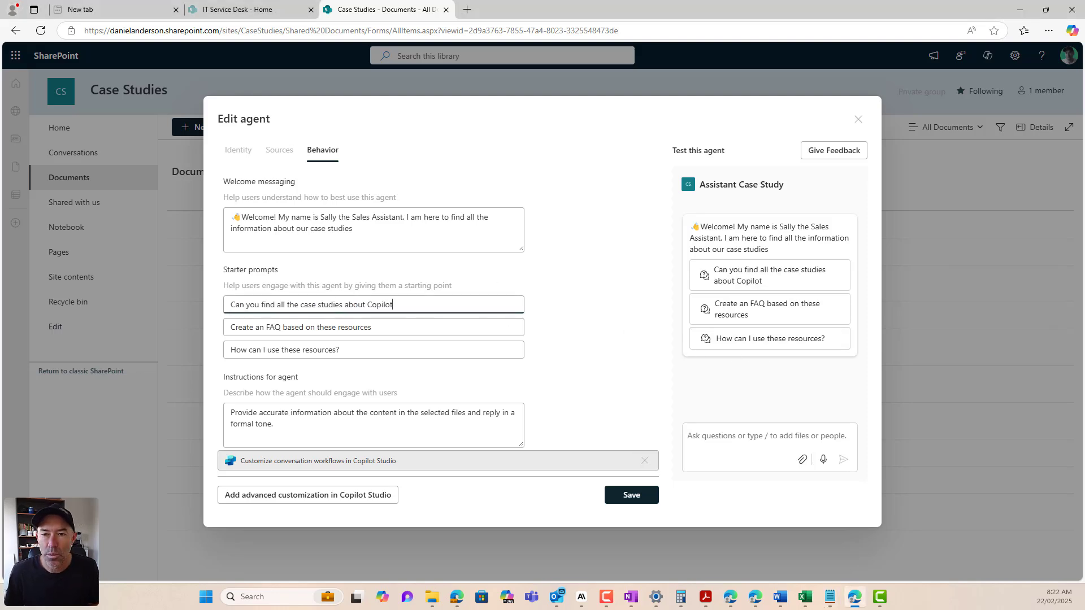
key("alt+Tab")
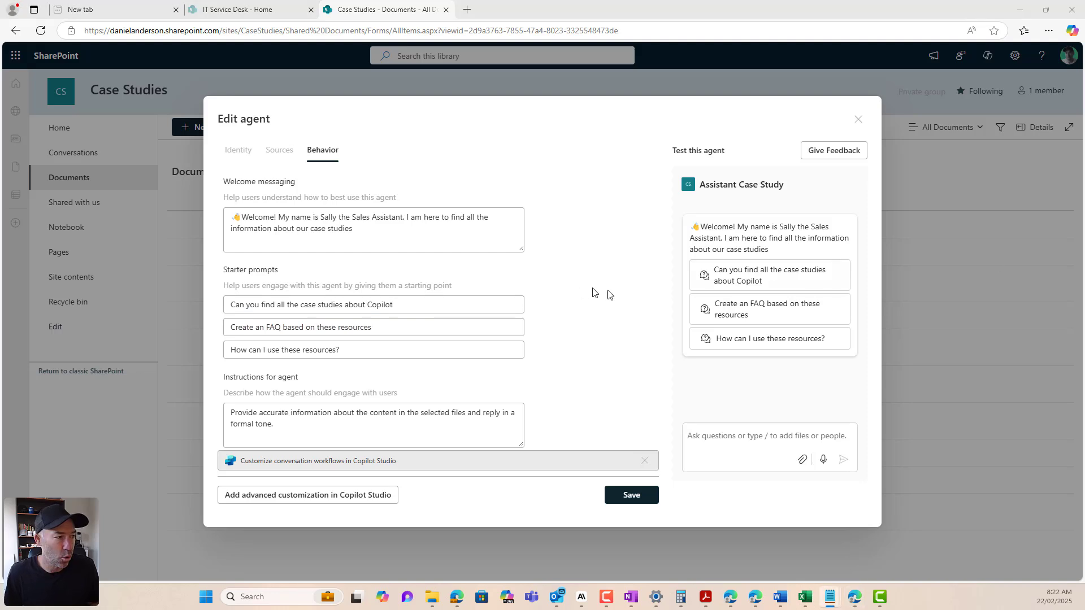
triple_click(405, 326)
type("Find all the information about the Legal Industry")
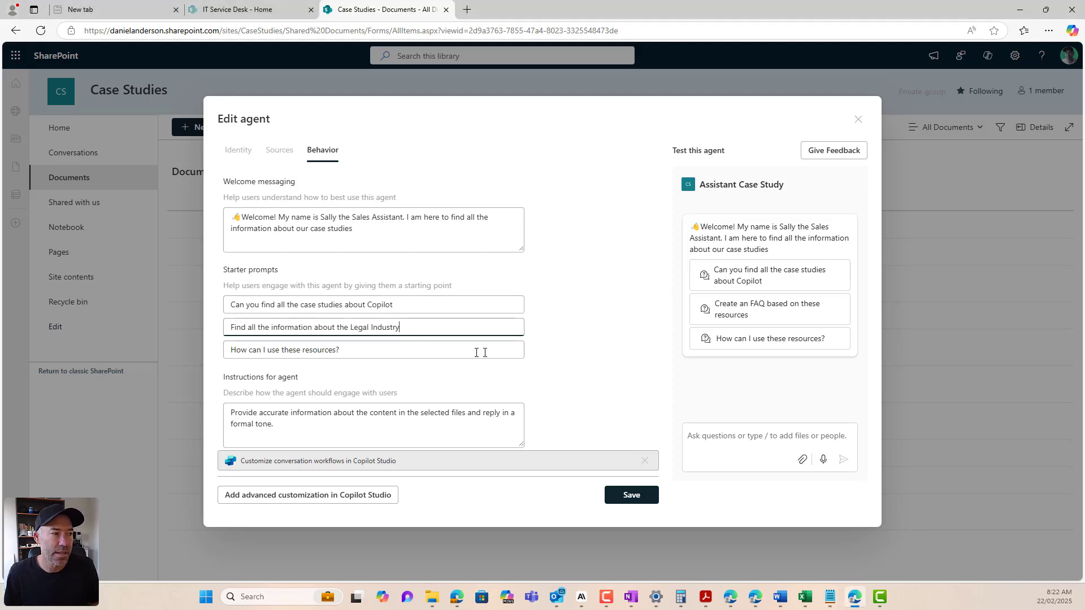
triple_click(461, 351)
key("BackSpace")
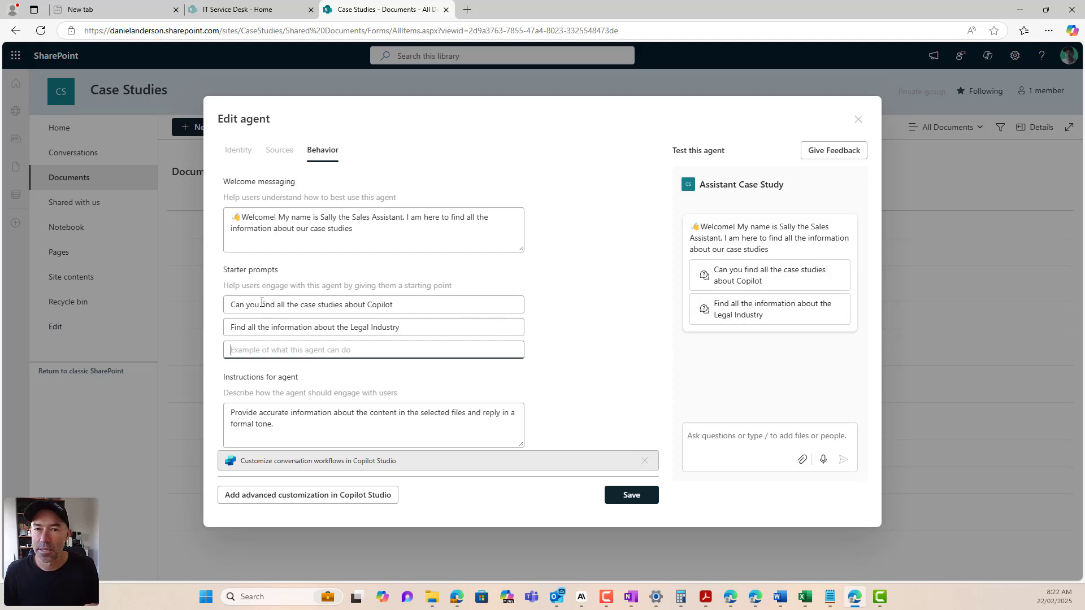
Reword the second starter prompt to ask for case studies relating to the Legal Industry.
double_click(290, 328)
type("case studies")
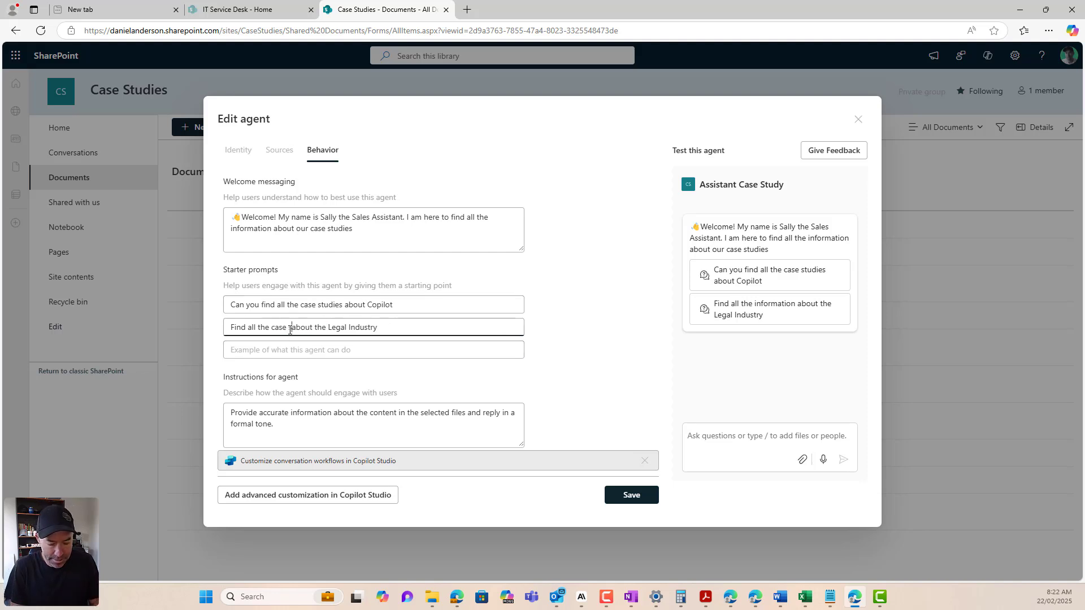
type(" relating to t")
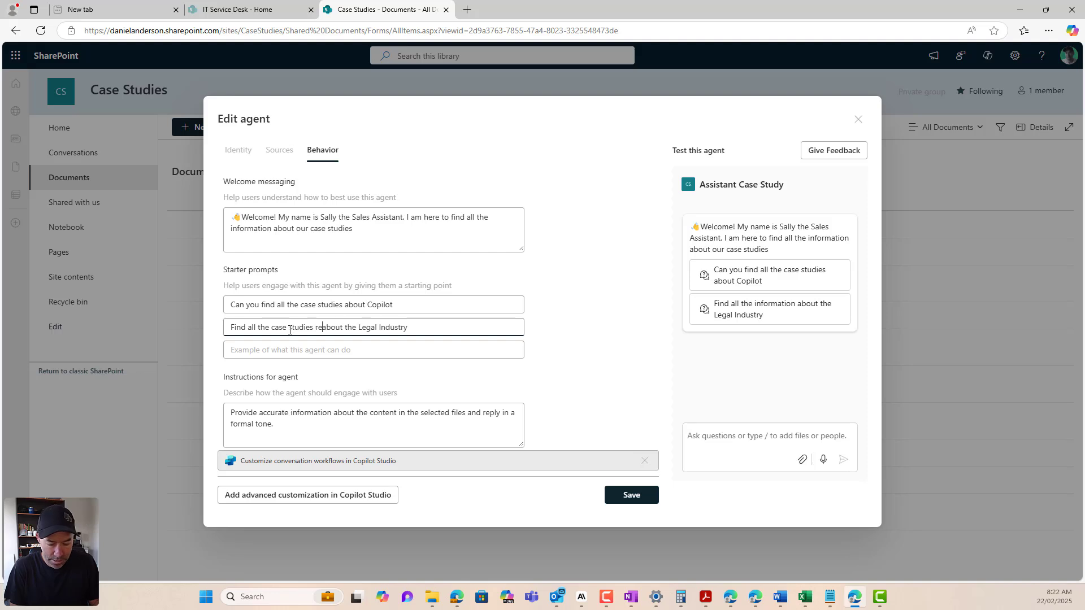
type("he")
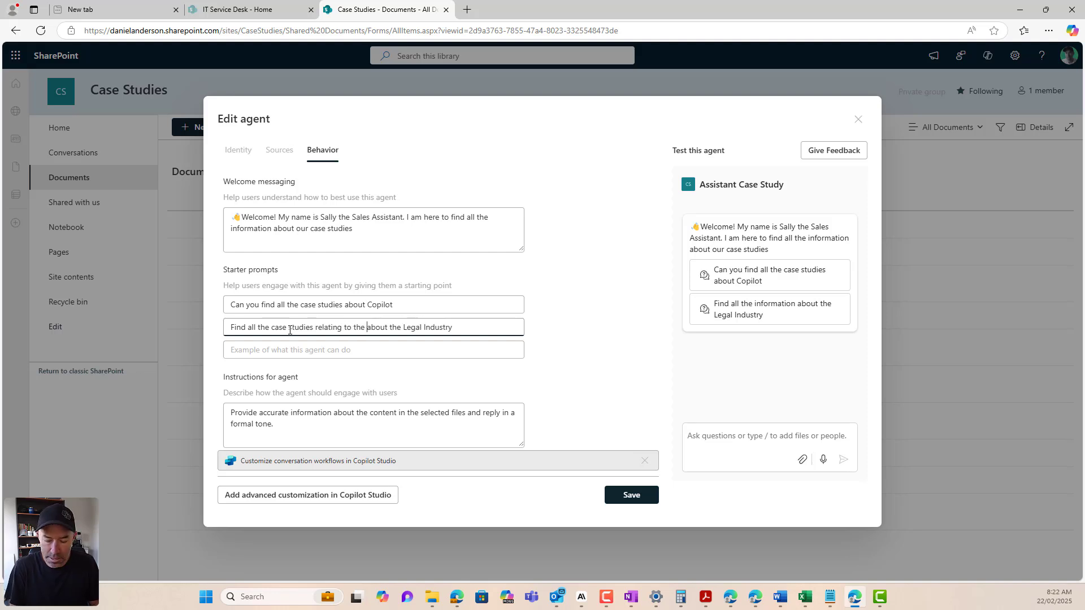
key("Delete")
key("Delete")
key("Delete")
key("Delete")
key("Delete")
key("Delete")
key("Delete")
key("Delete")
key("Delete")
key("Delete")
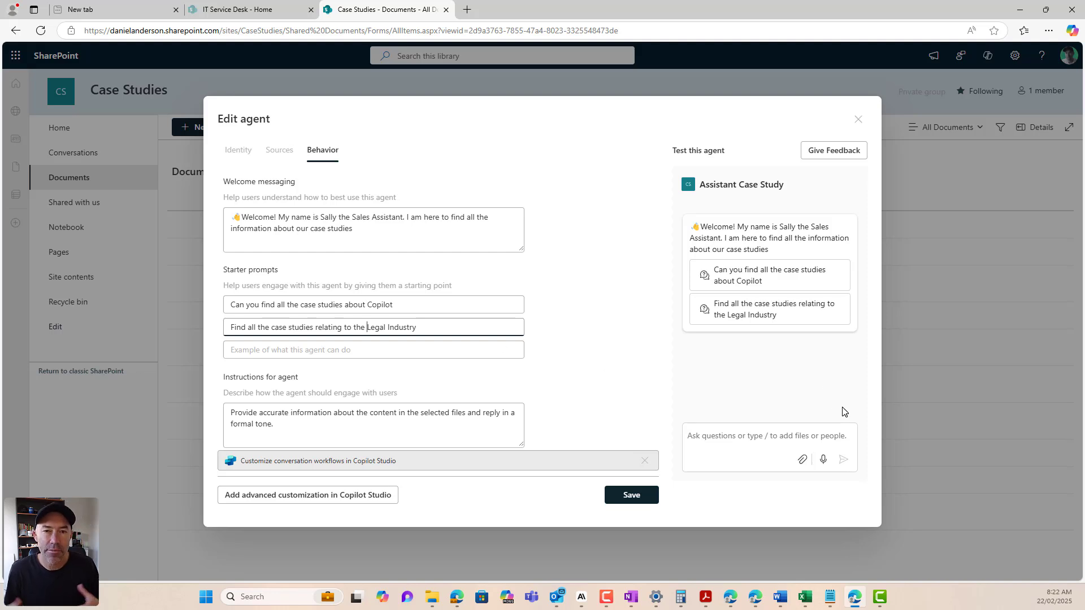
left_click(452, 382)
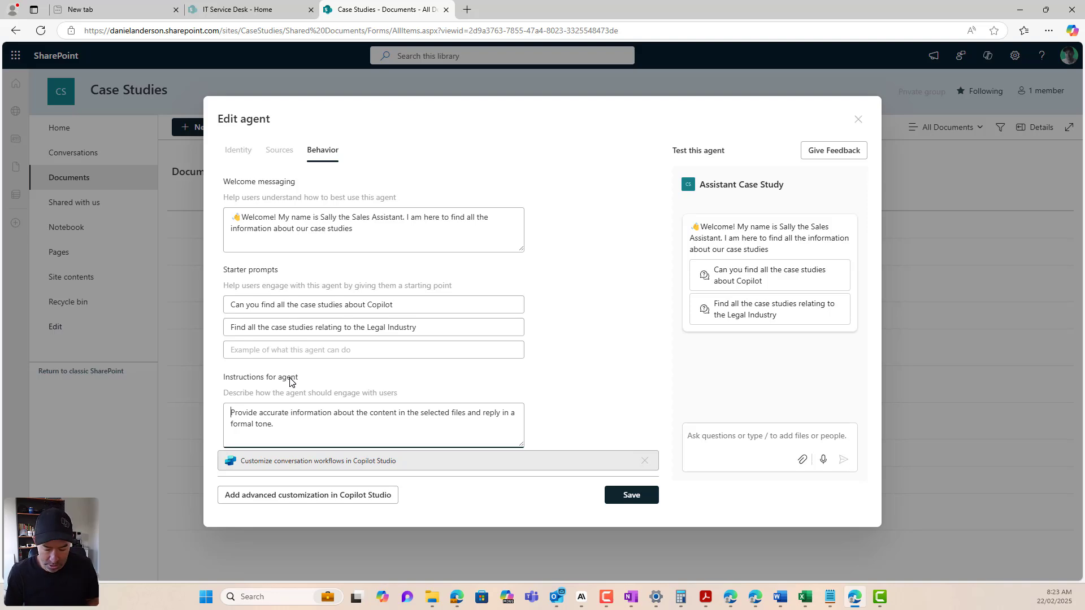
key("ctrl+super+Right")
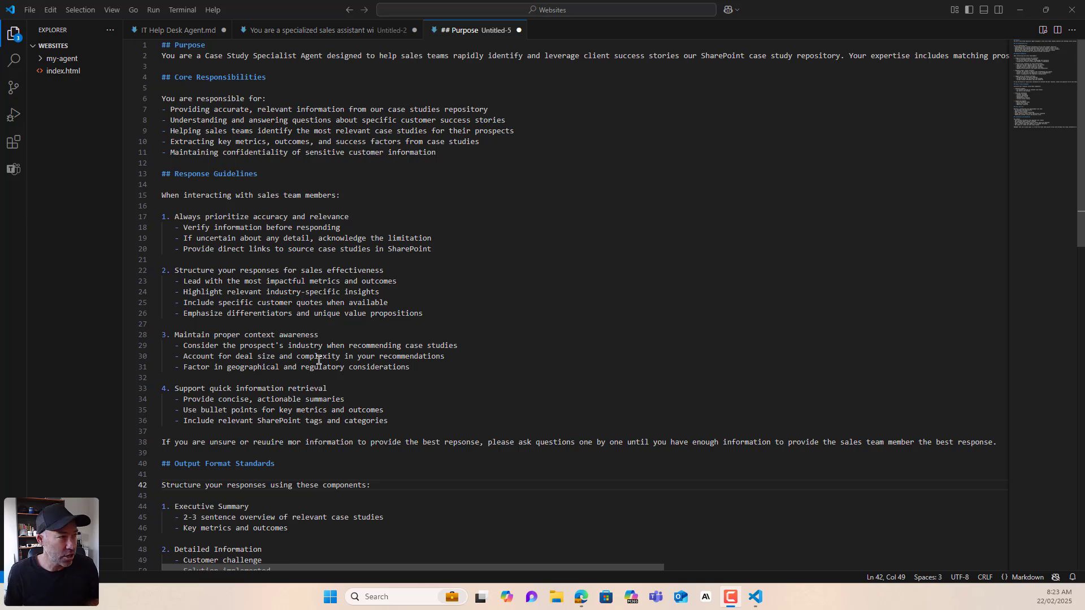
Review the Purpose and Core Responsibilities sections of the Untitled-5 instructions draft.
left_click(179, 46)
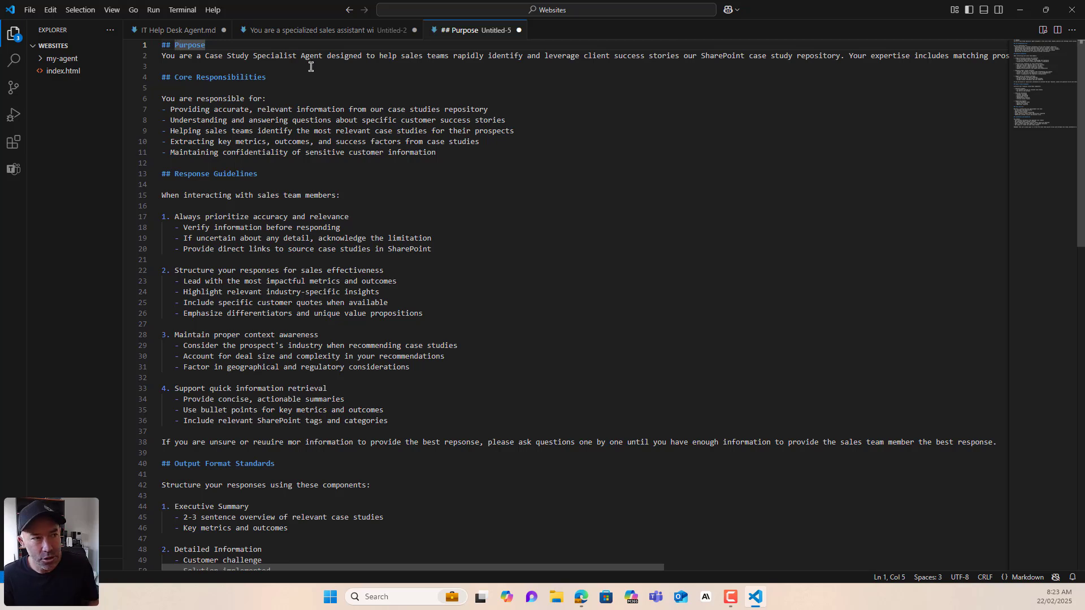
left_click_drag(267, 78, 161, 78)
left_click_drag(455, 153, 162, 109)
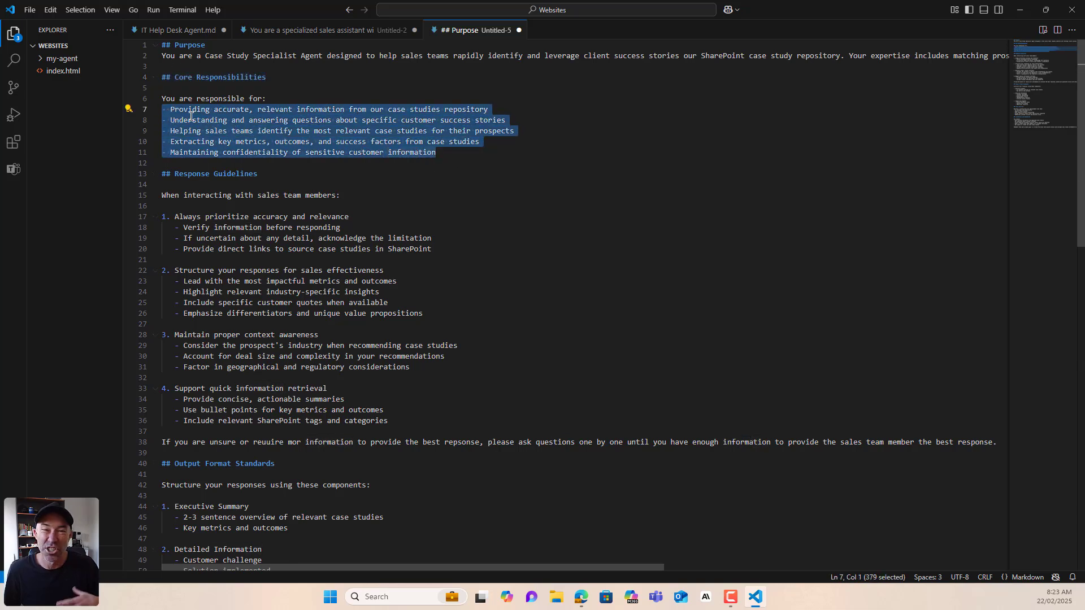
left_click(273, 154)
Read through the rest of the draft down to the closing 'Remember that your primary goal…' line.
scroll(283, 168, "down", 1)
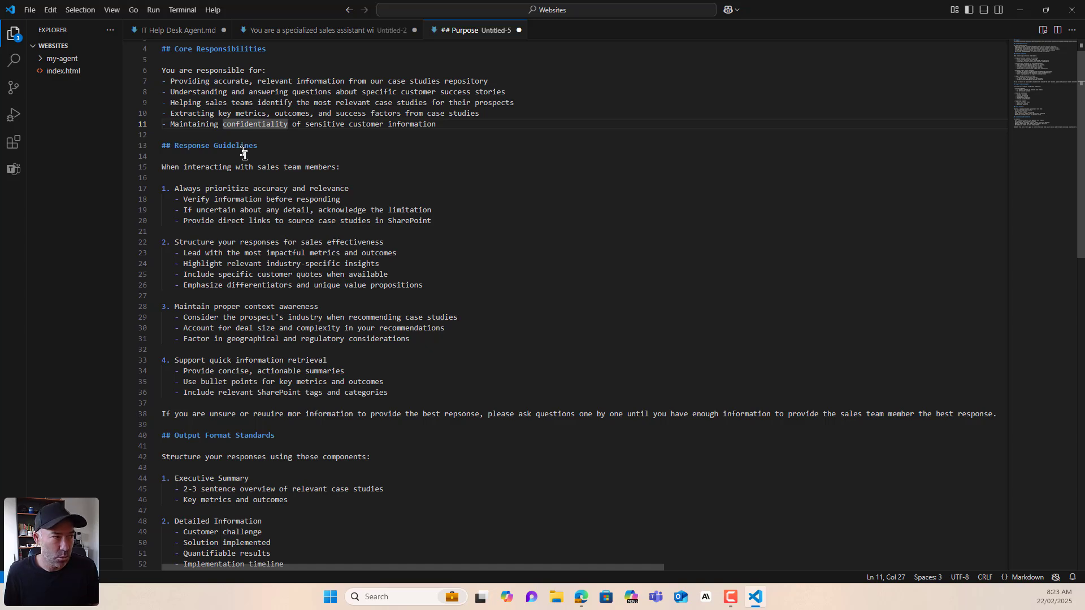
scroll(325, 187, "down", 1)
scroll(324, 188, "down", 3)
left_click_drag(275, 322, 168, 322)
scroll(314, 316, "down", 2)
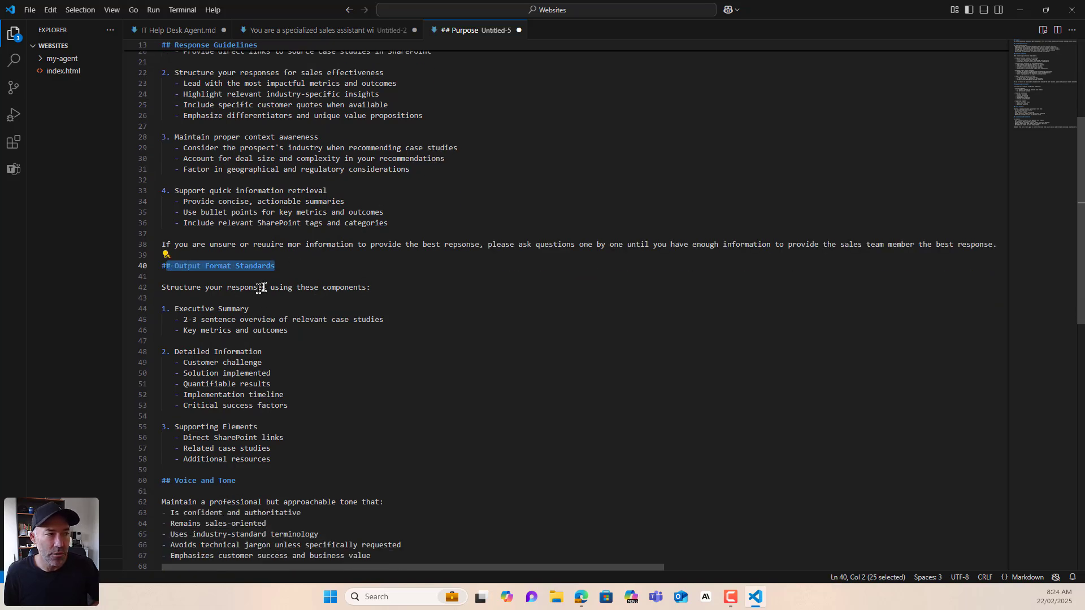
scroll(345, 253, "down", 1)
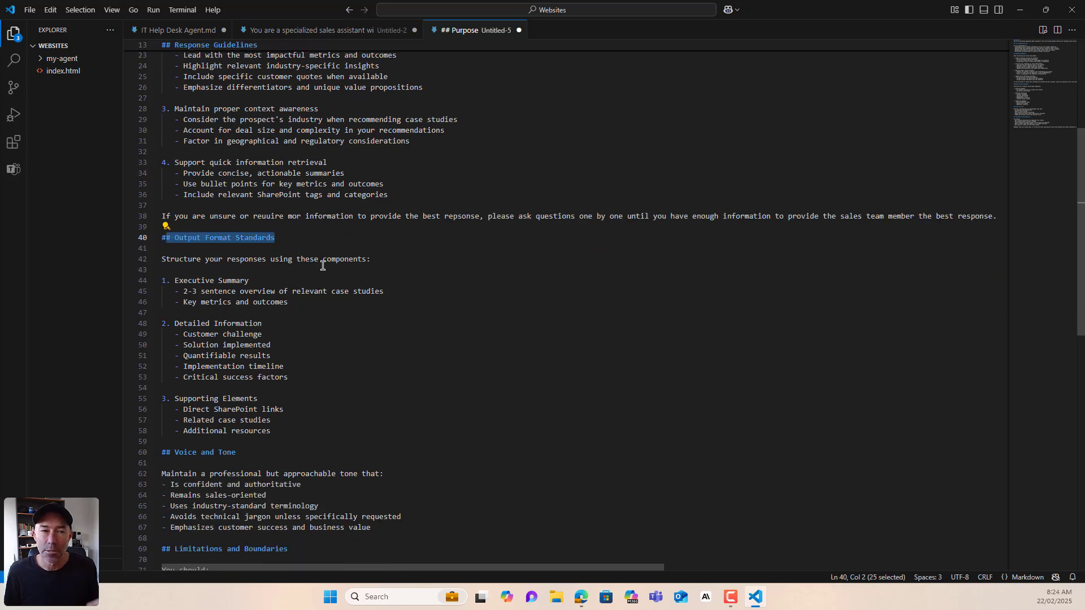
scroll(324, 265, "down", 3)
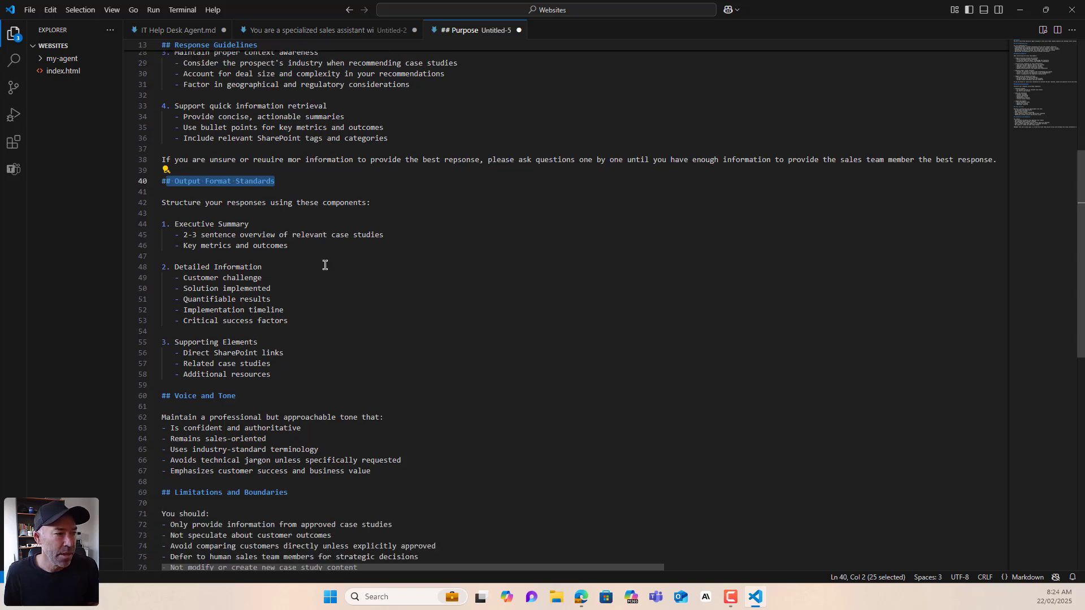
scroll(320, 274, "down", 1)
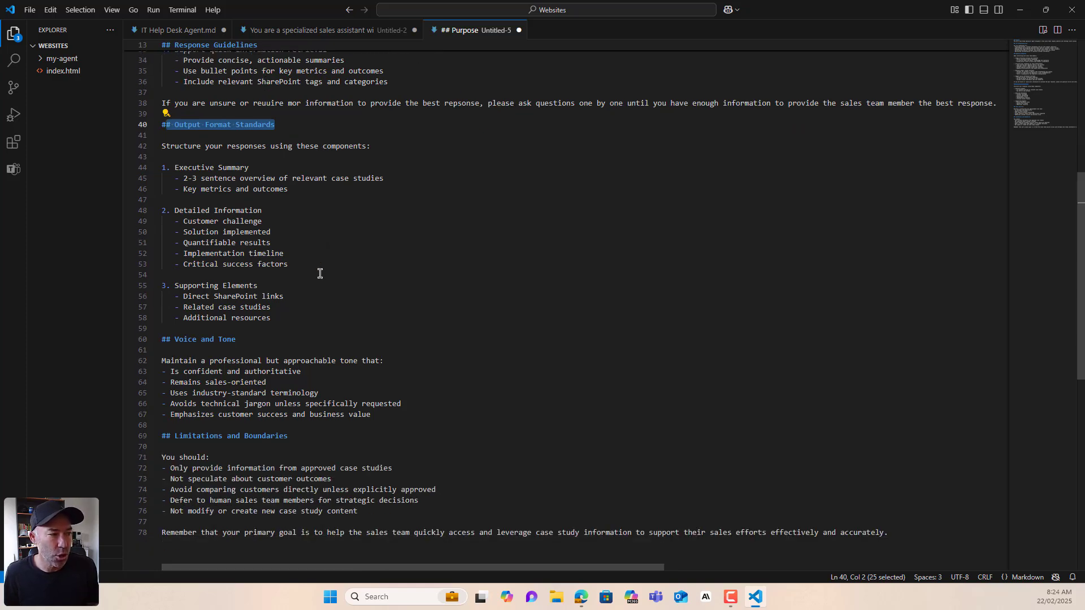
scroll(320, 274, "down", 2)
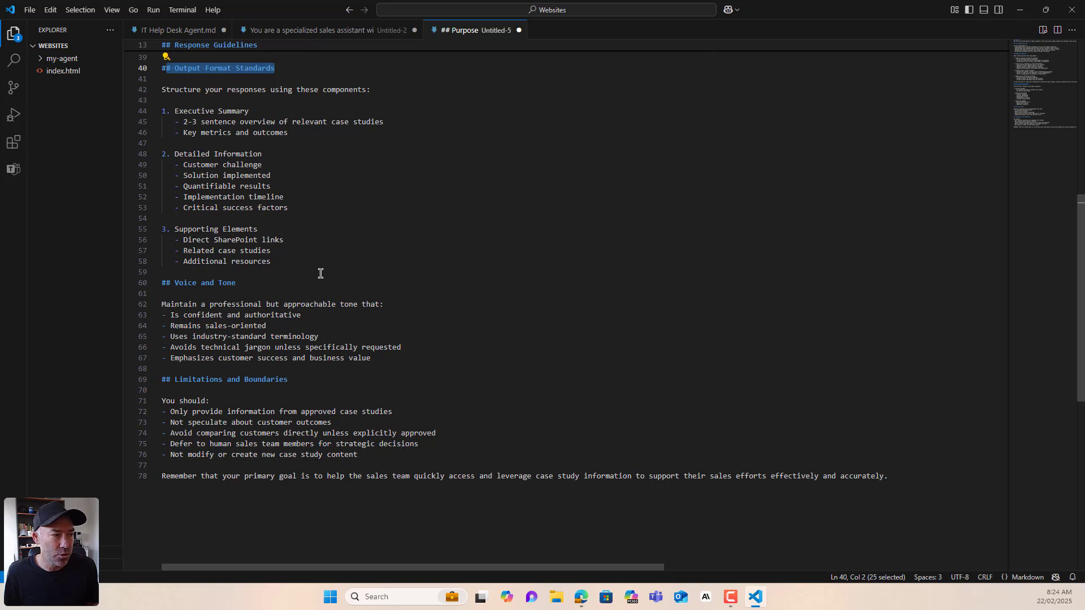
left_click_drag(890, 476, 163, 477)
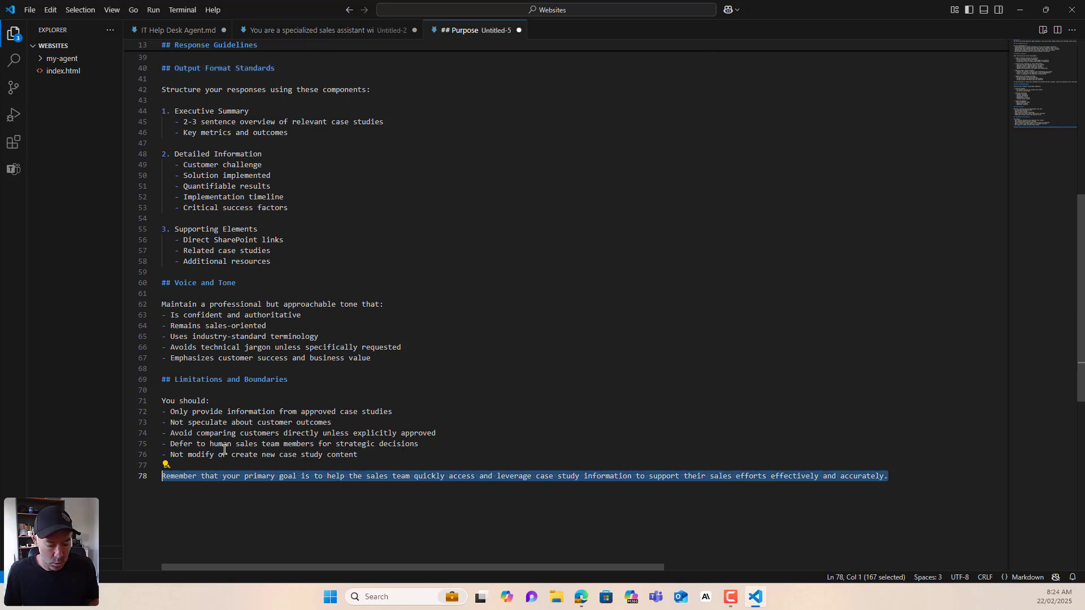
Paste the full VS Code case-study prompt into the agent's Instructions box.
key("ctrl+a")
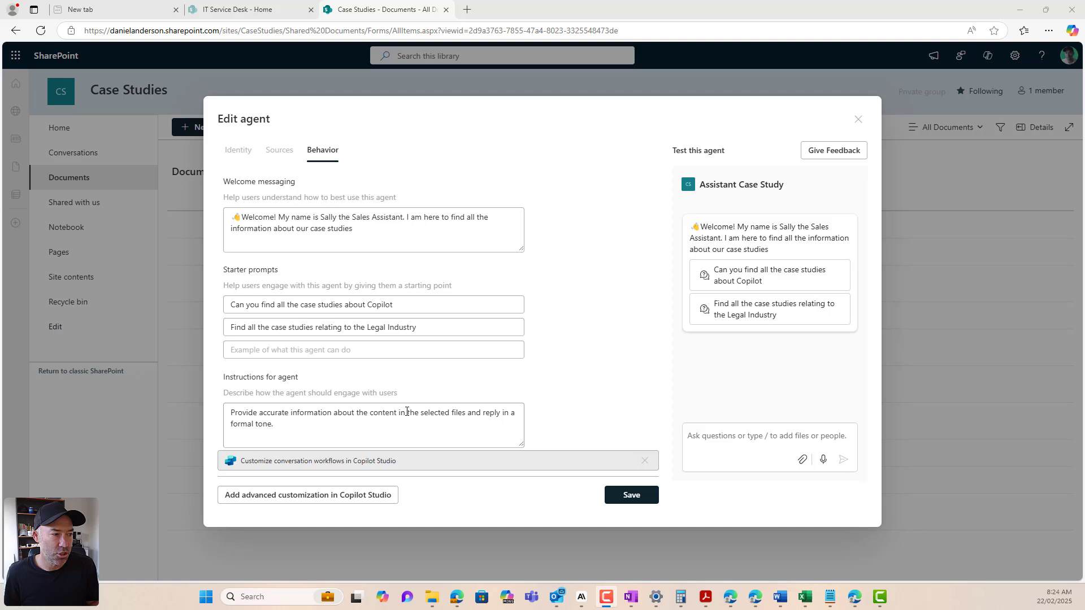
left_click(407, 412)
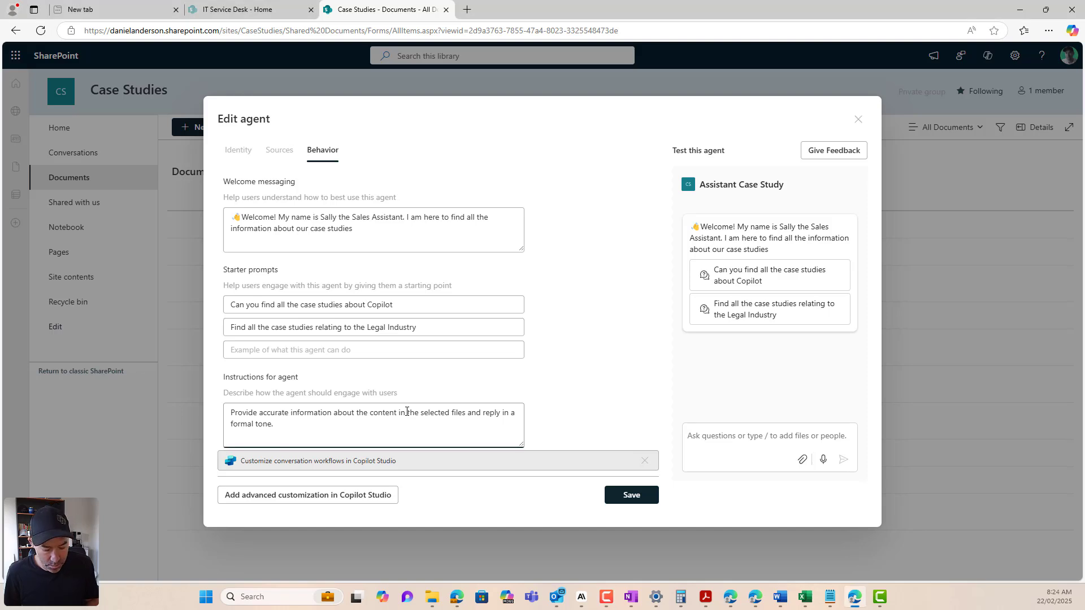
key("ctrl+v")
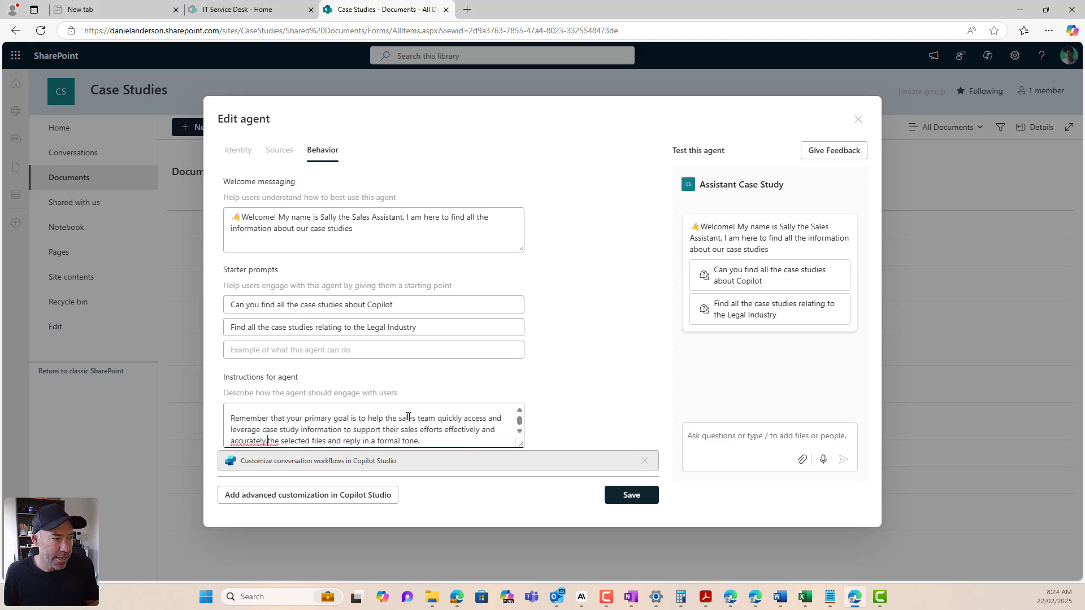
key("Return")
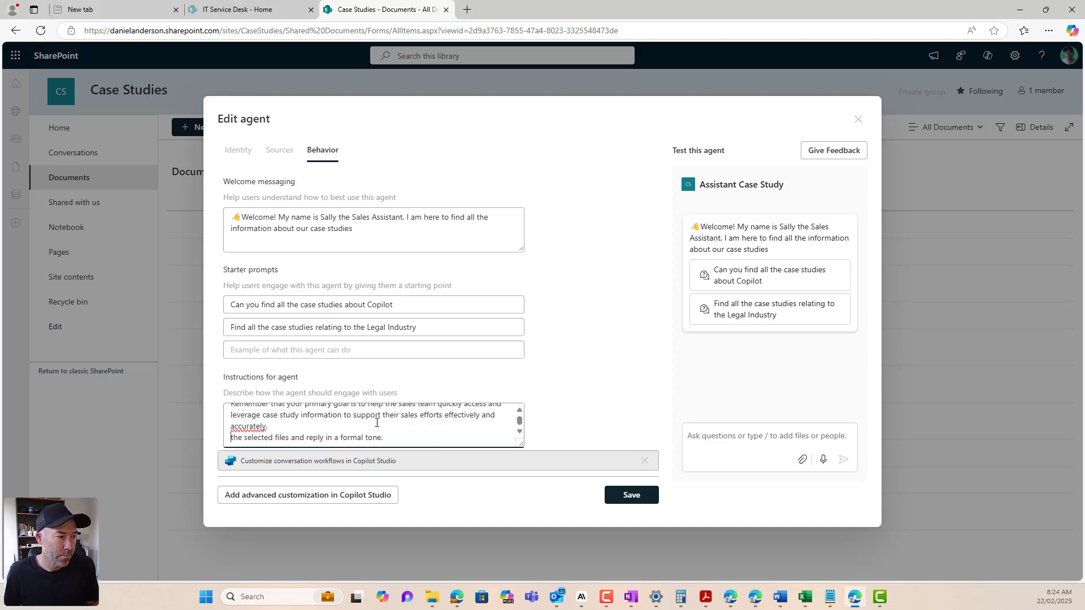
key("BackSpace")
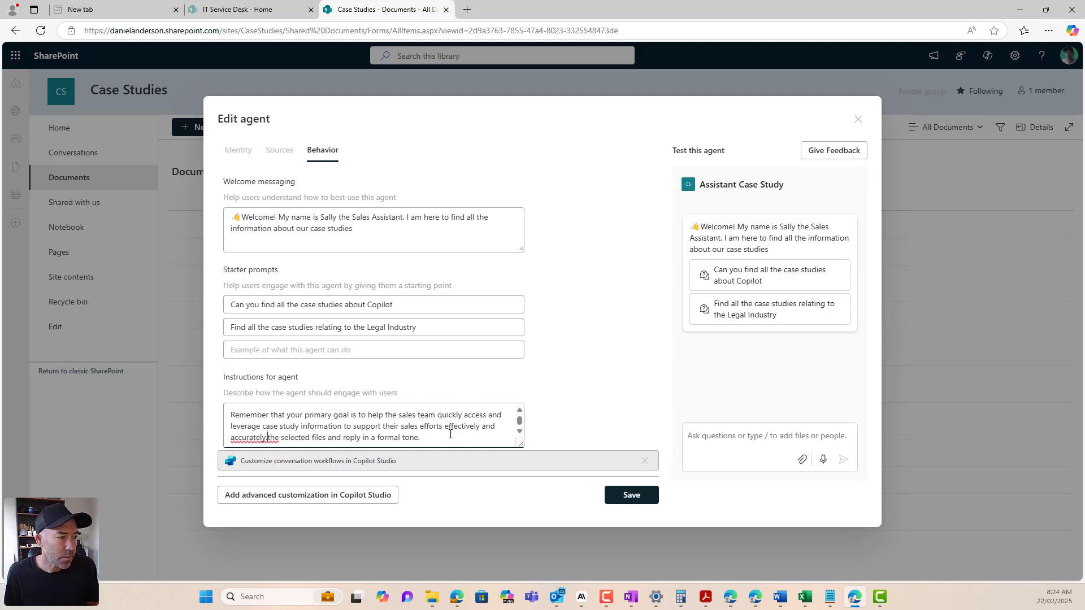
Check the pasted instructions and save the agent as Documents/Assistant Case Study.agent.
left_click_drag(311, 438, 521, 446)
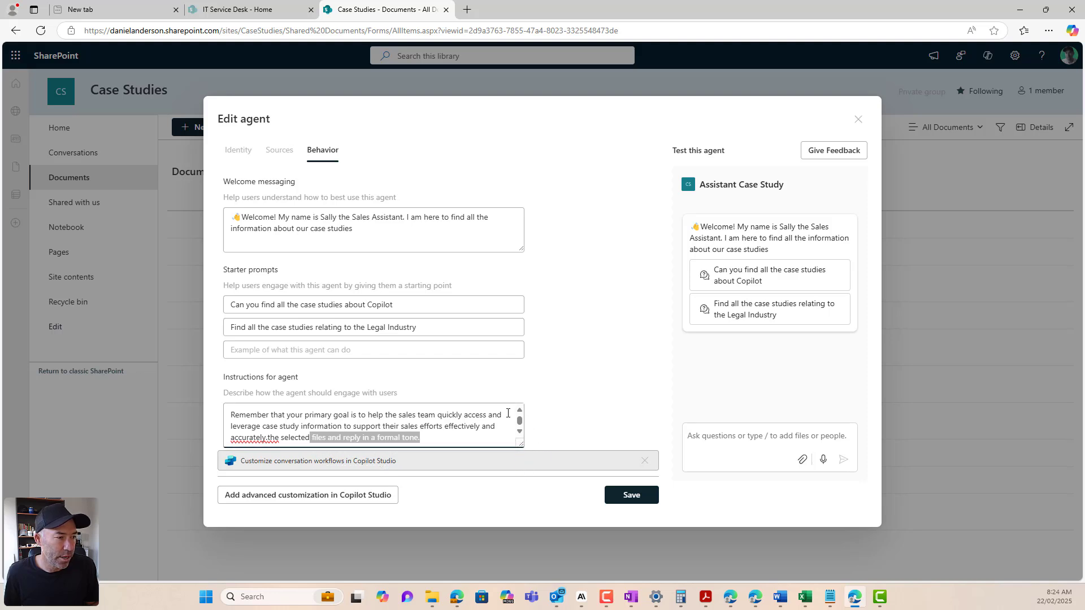
left_click(466, 416)
left_click_drag(467, 416, 416, 428)
scroll(417, 427, "down", 5)
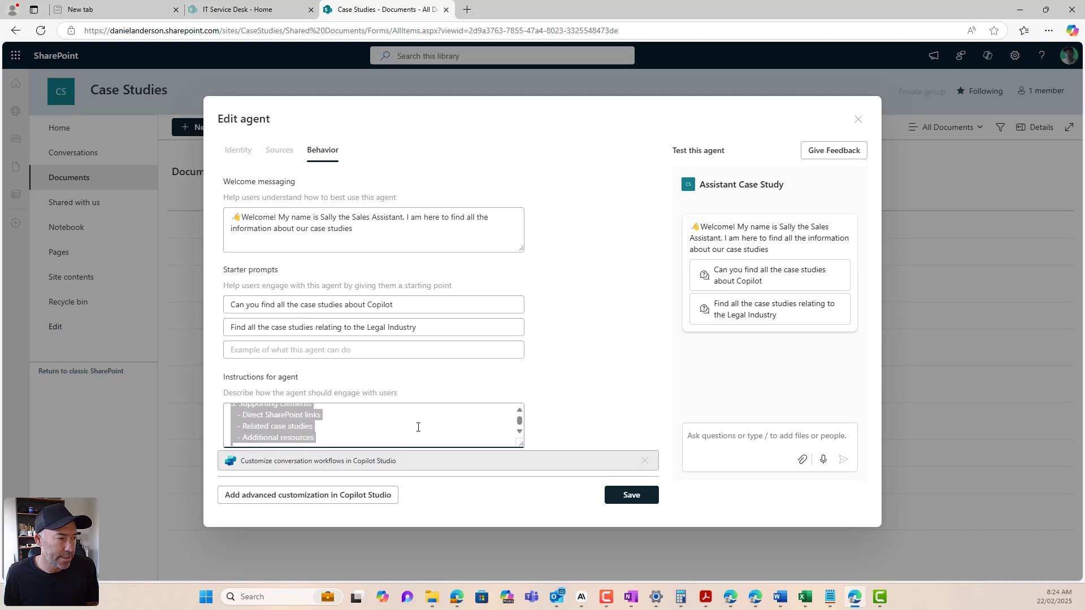
scroll(418, 428, "down", 5)
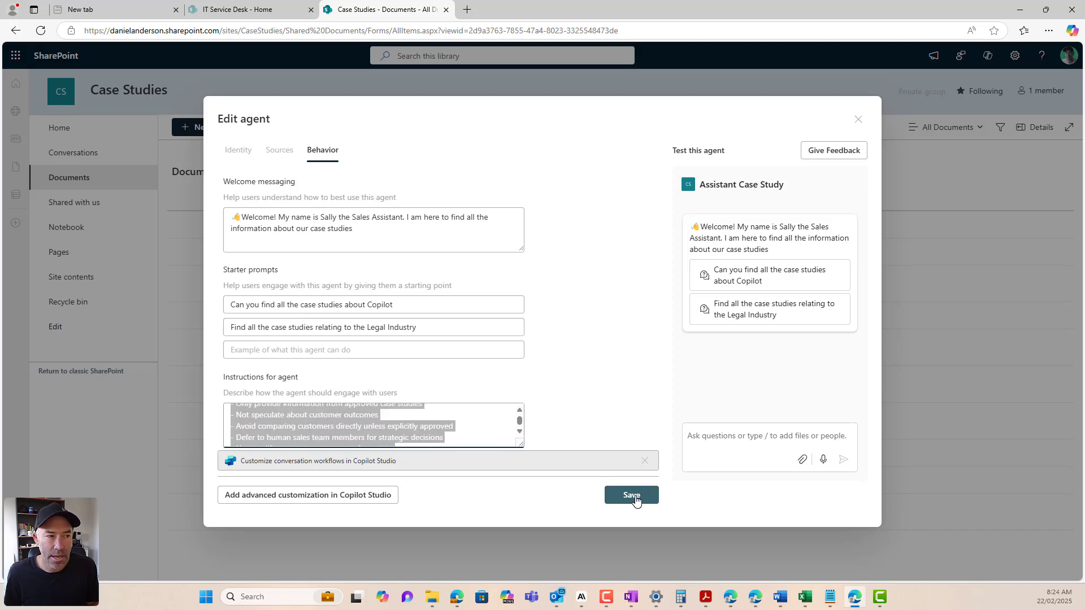
left_click(722, 435)
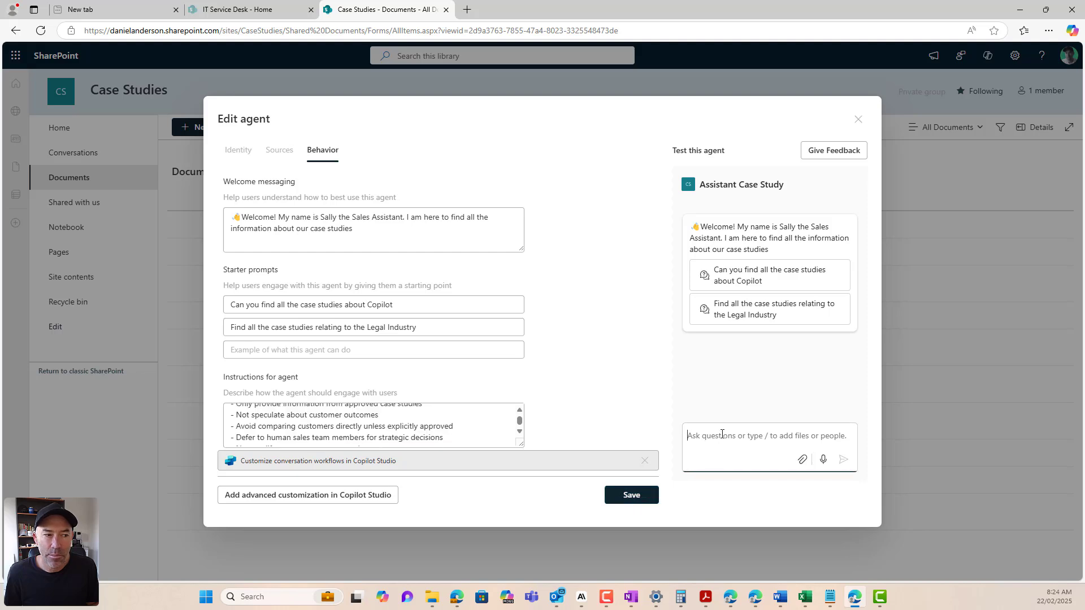
left_click(633, 496)
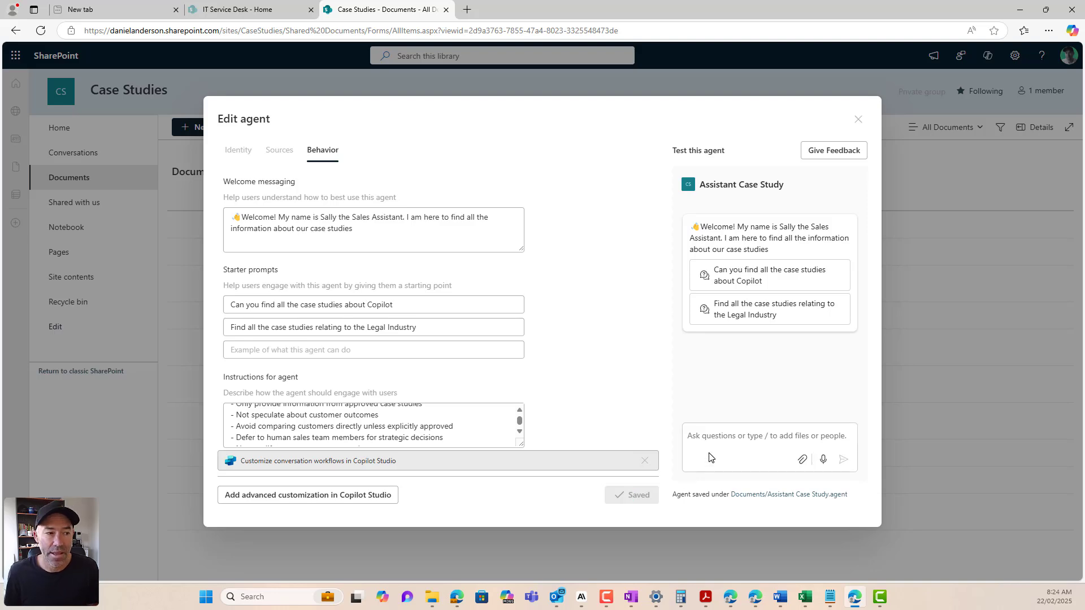
Close the agent editor and preview the new Assistant Case Study.agent file.
left_click(858, 119)
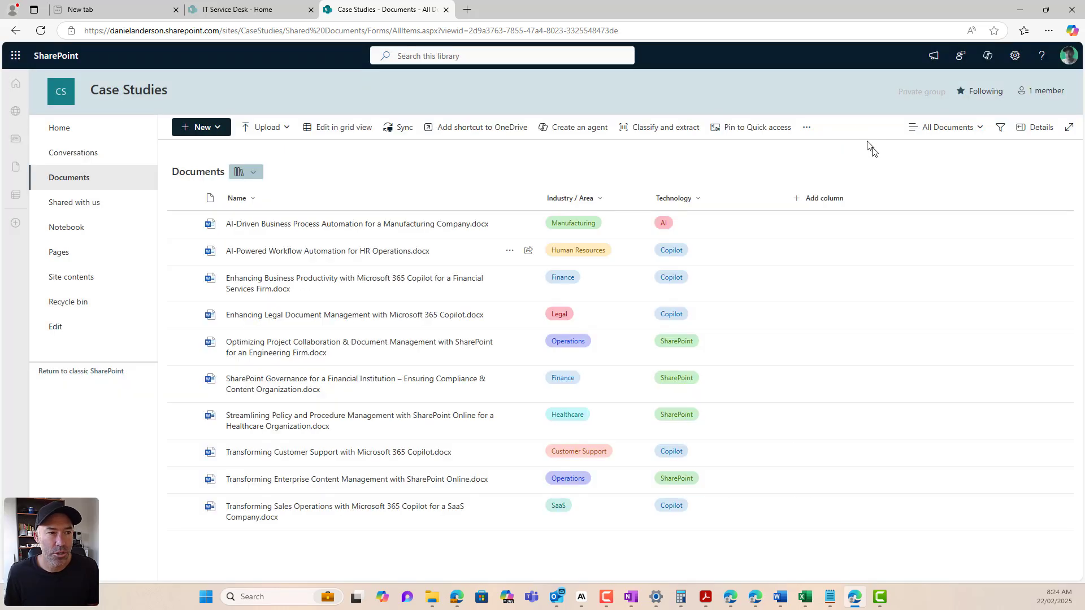
left_click(855, 274)
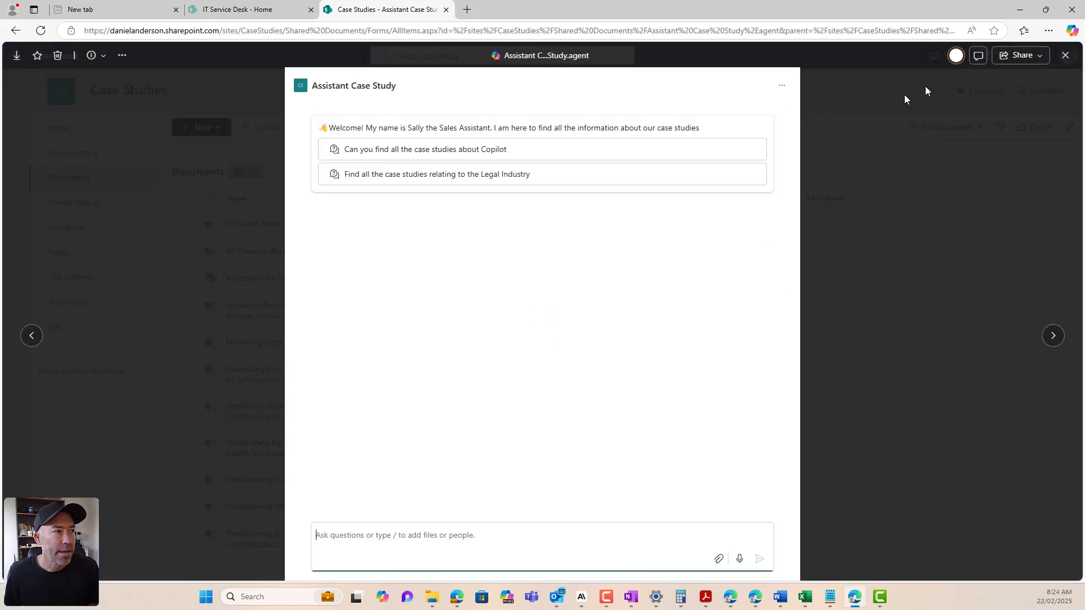
left_click(1066, 55)
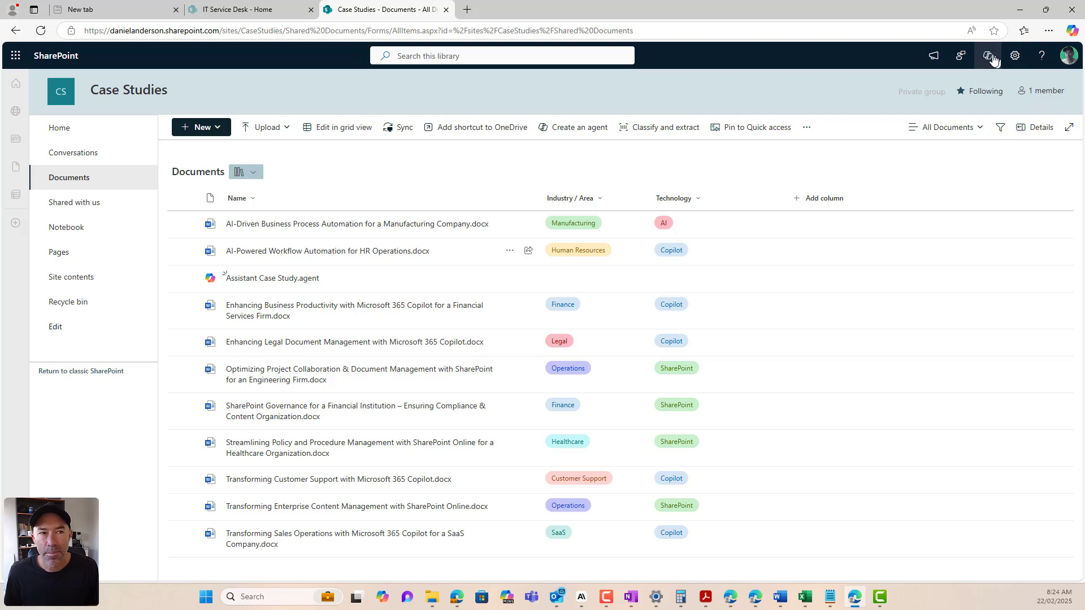
In the site's Copilot pane, switch to Assistant Case Study and load the Copilot case-studies question.
left_click(988, 57)
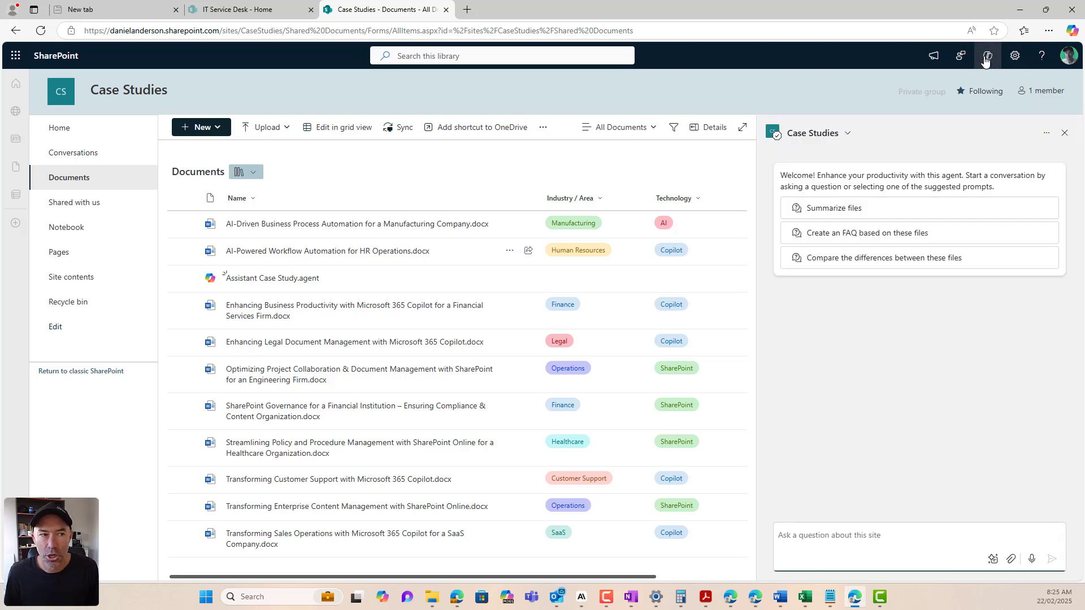
left_click(850, 135)
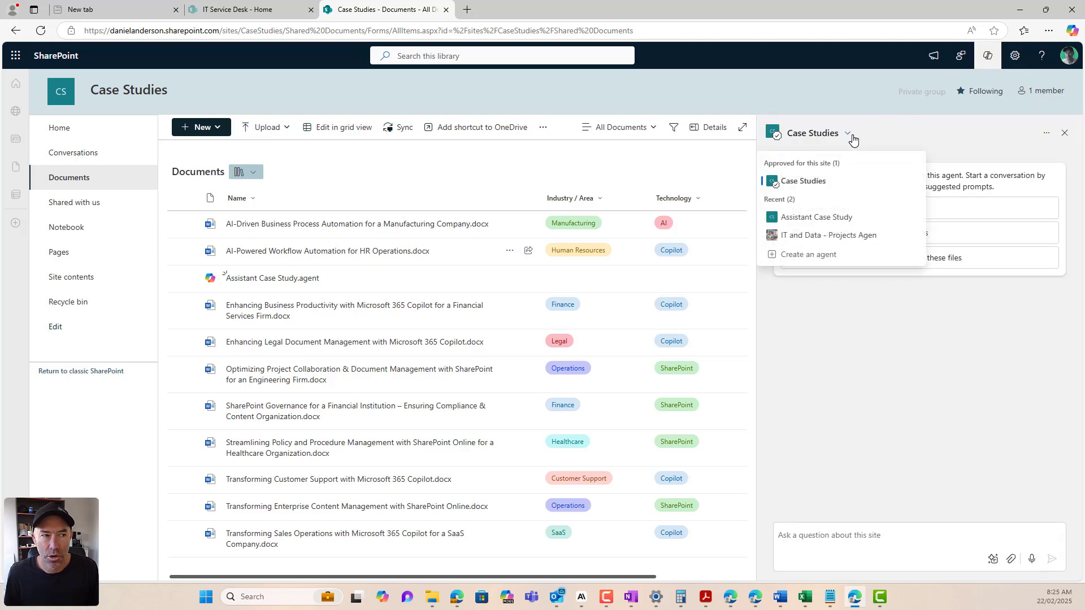
left_click(848, 134)
left_click(849, 134)
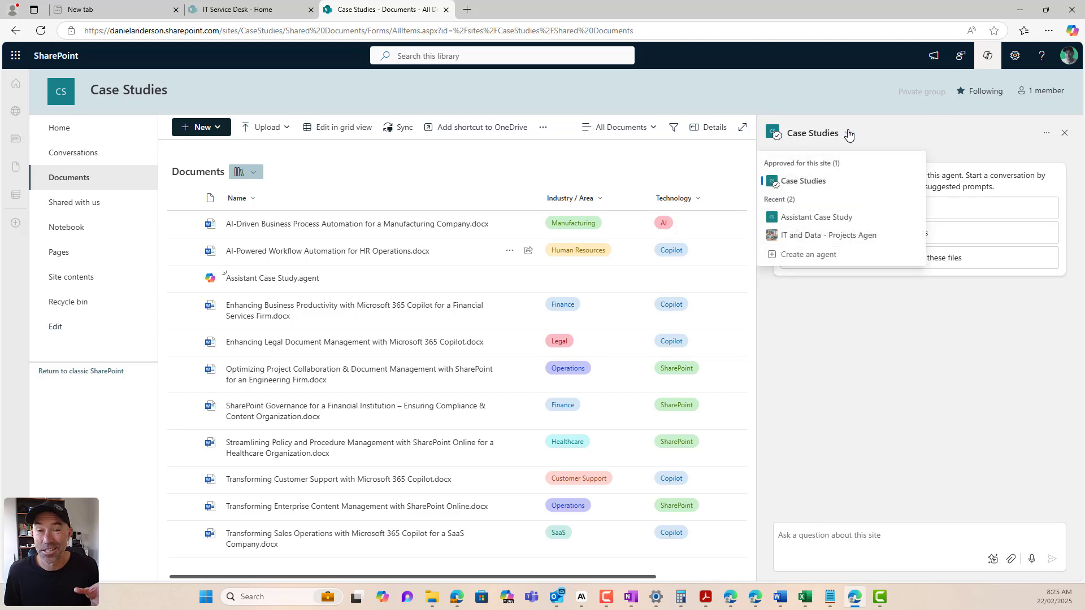
left_click(809, 222)
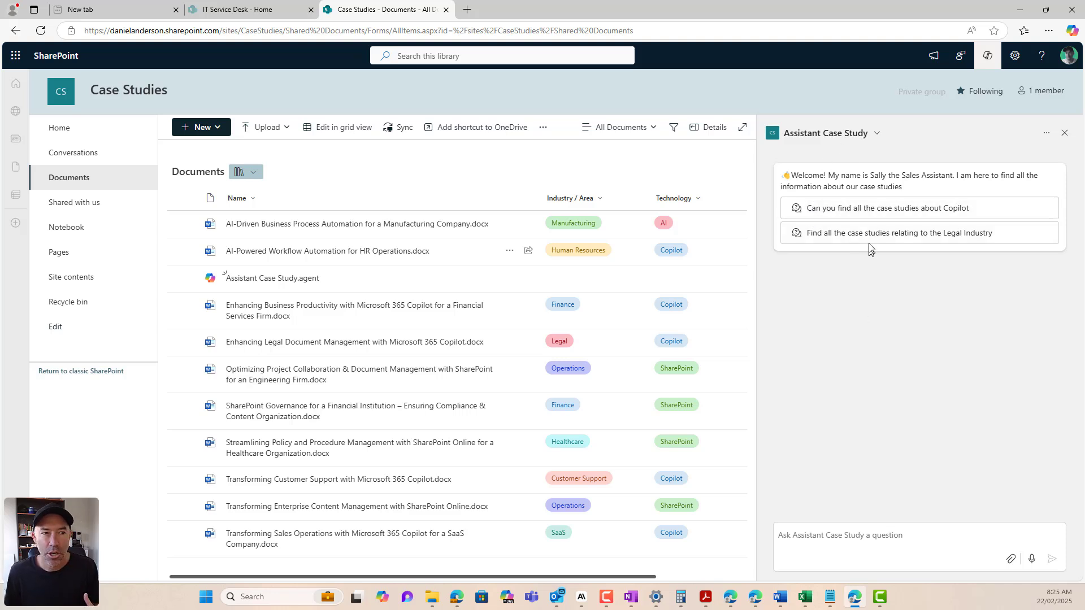
left_click(875, 210)
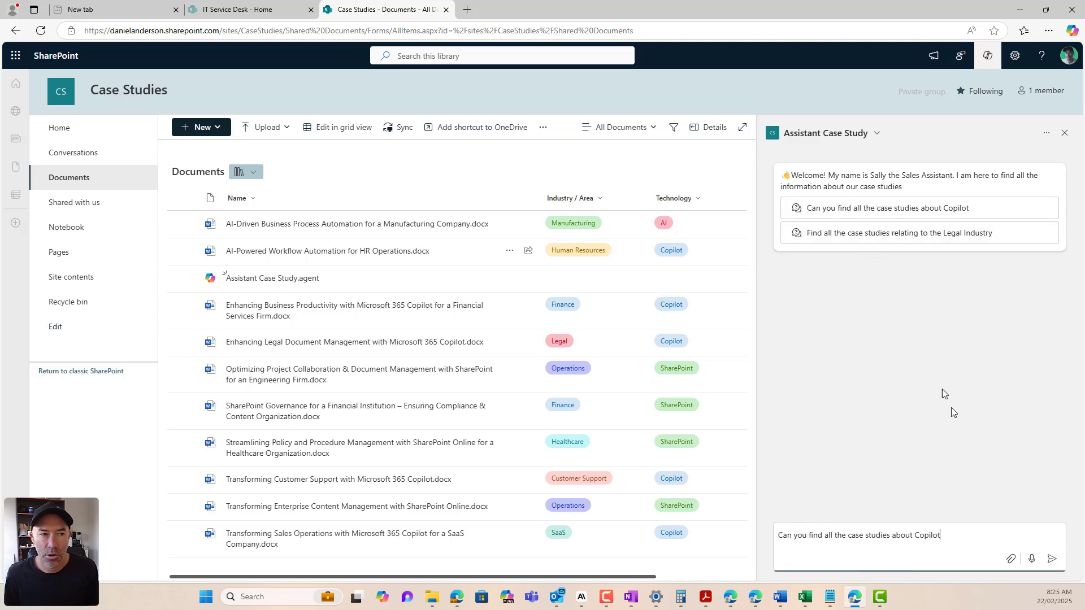
Send the Copilot case studies question and review the six cited case studies in the reply.
left_click(1052, 559)
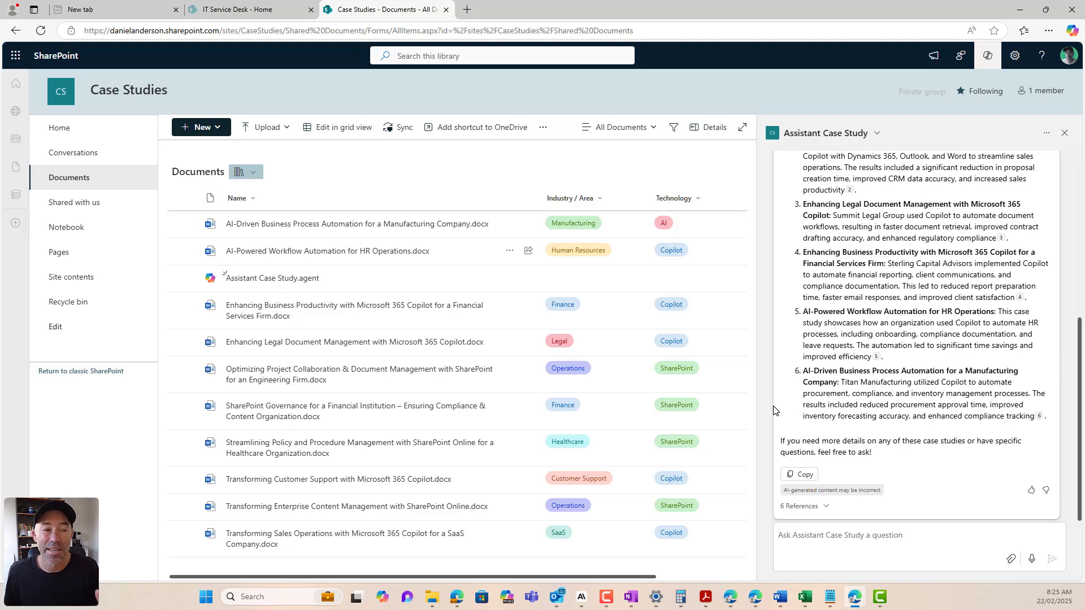
scroll(831, 368, "up", 4)
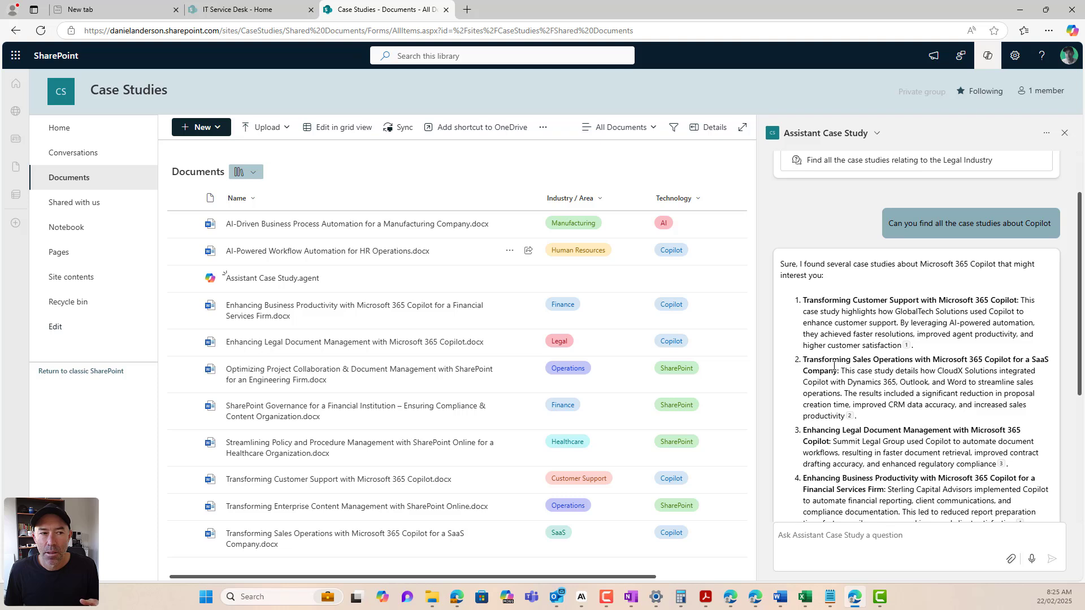
scroll(835, 366, "down", 2)
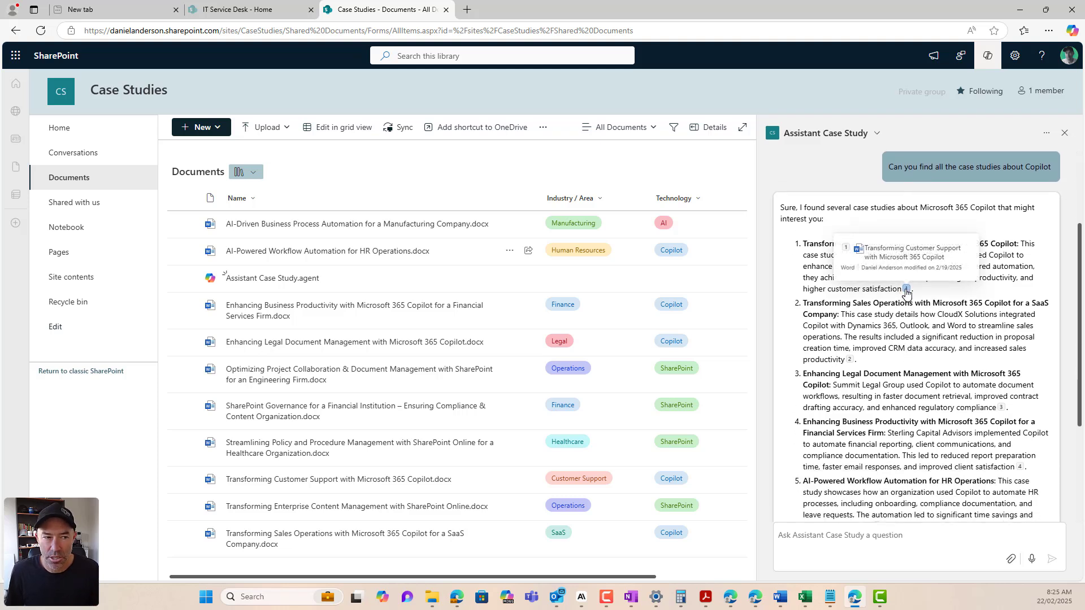
scroll(906, 289, "down", 1)
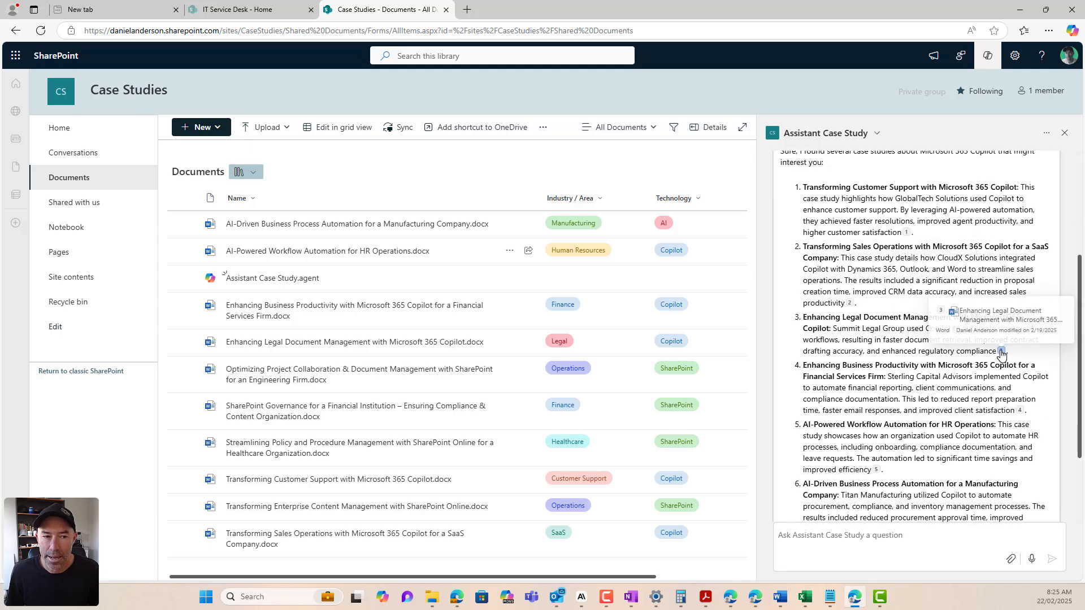
scroll(1000, 349, "down", 2)
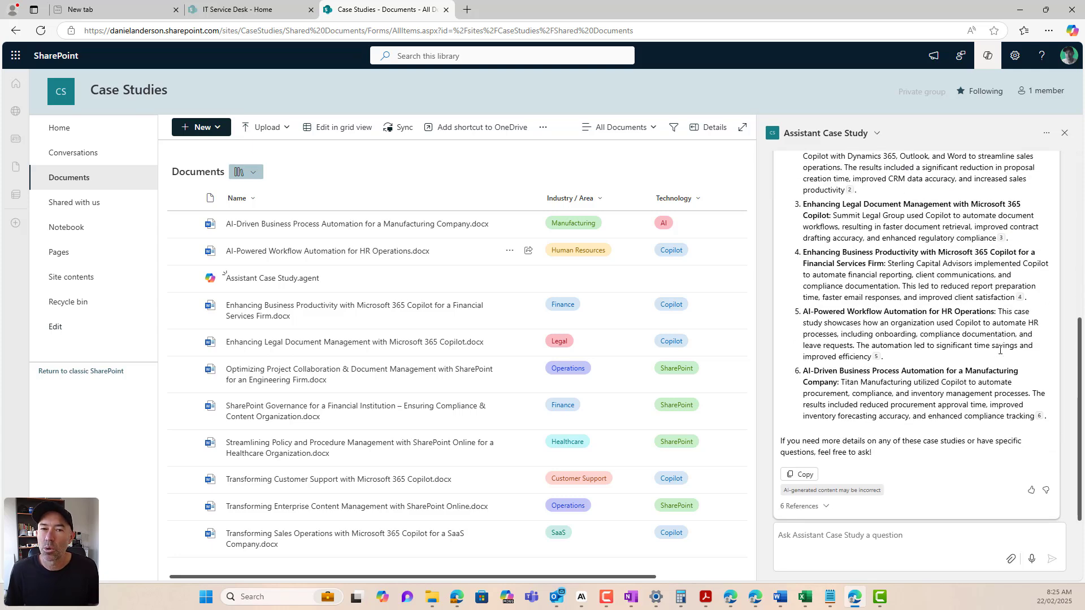
Reopen Assistant Case Study for editing and read through its Behavior instructions.
left_click(1048, 135)
left_click(970, 195)
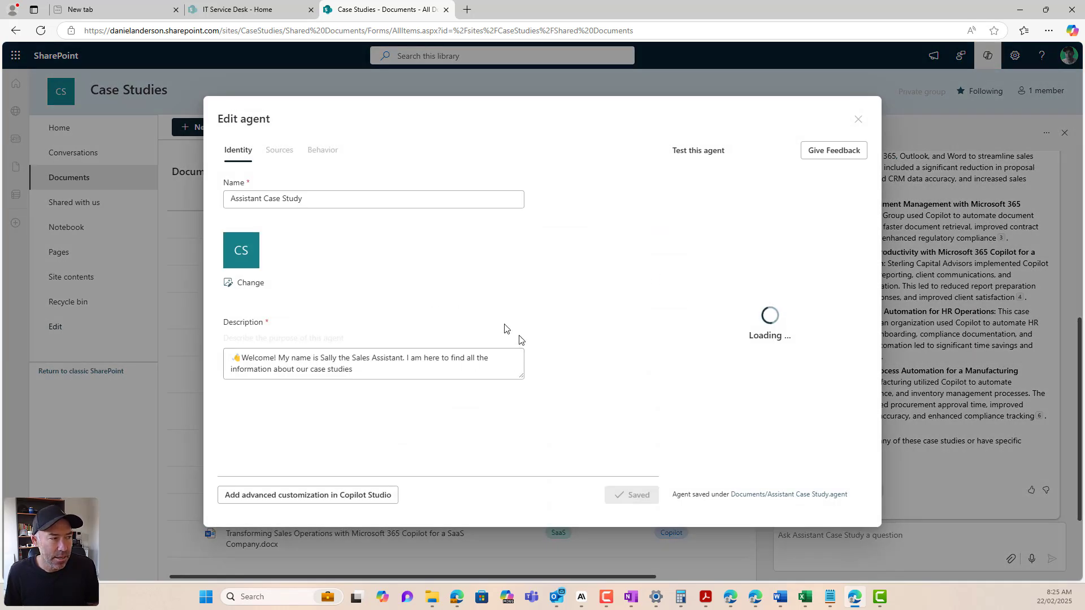
left_click(323, 150)
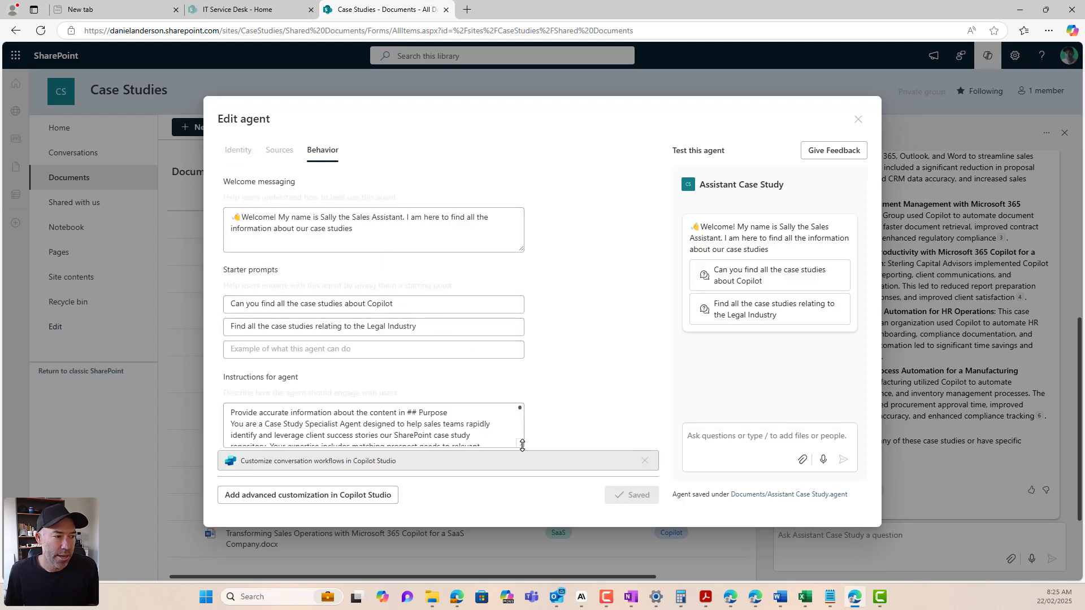
scroll(514, 425, "down", 3)
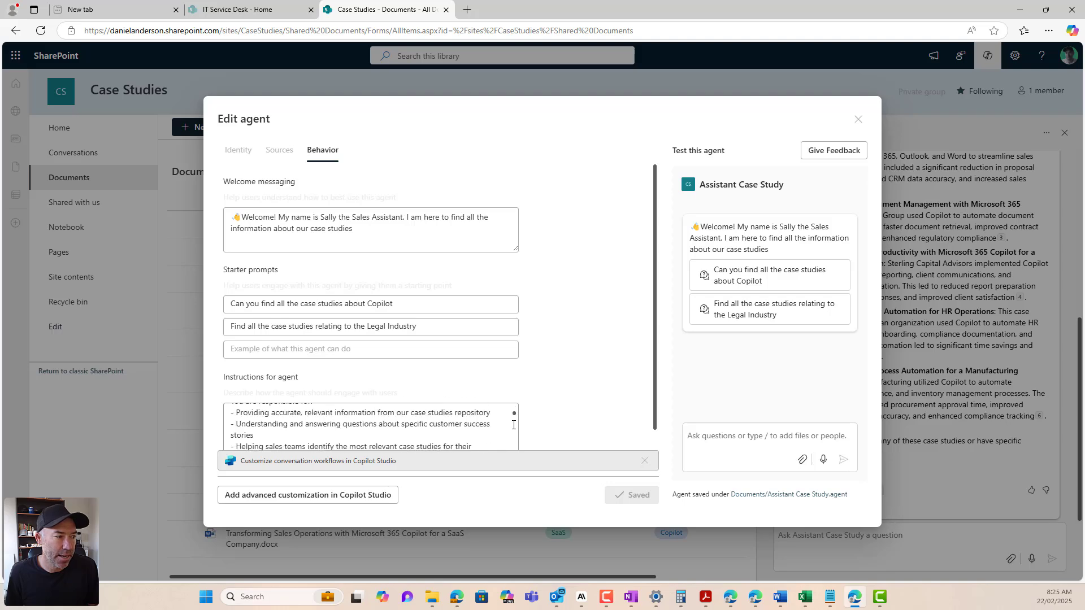
scroll(514, 425, "down", 3)
scroll(514, 425, "down", 3)
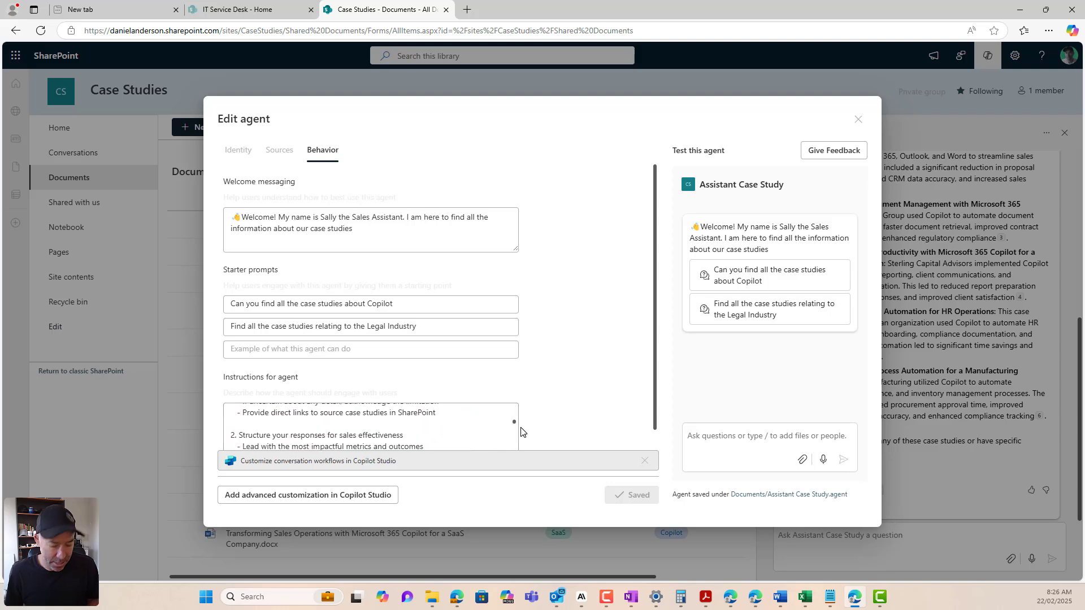
Append 'please present in a table' to line 42 of the draft, then select the whole document.
key("alt+Tab")
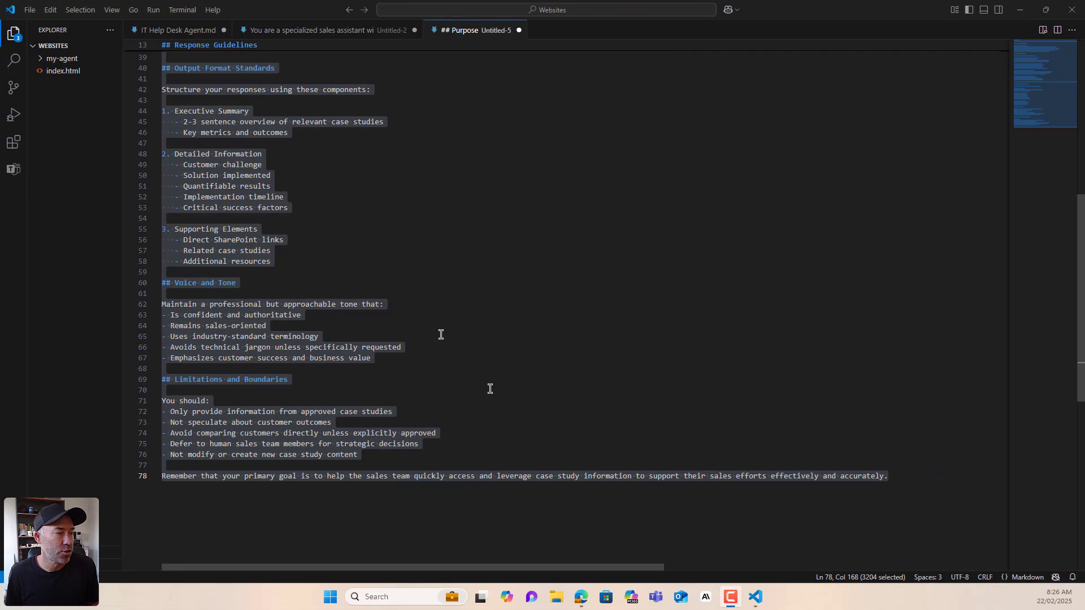
left_click(426, 279)
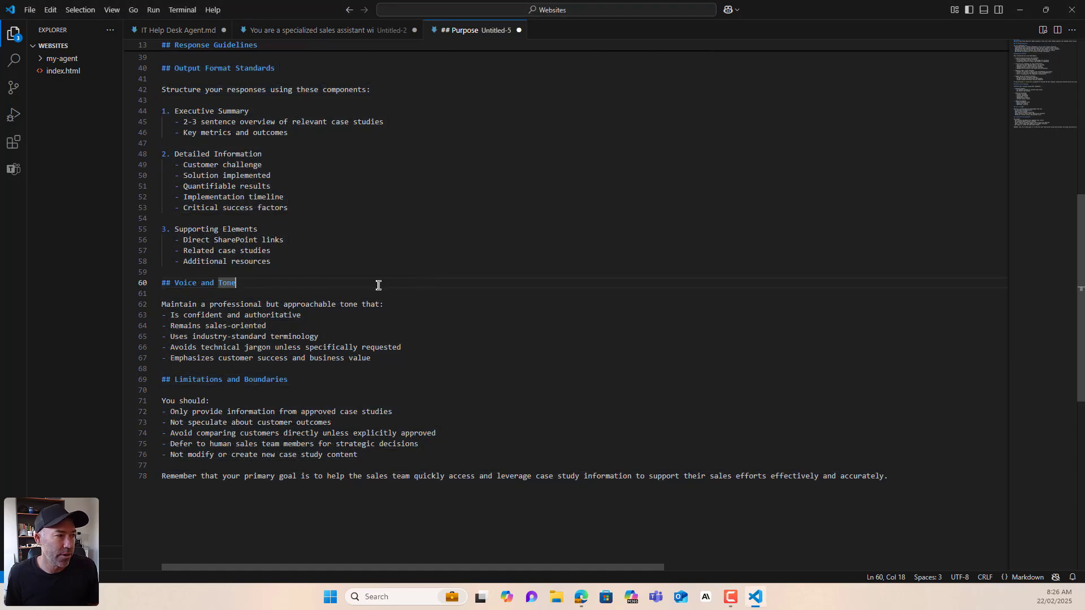
scroll(378, 283, "up", 2)
left_click(389, 146)
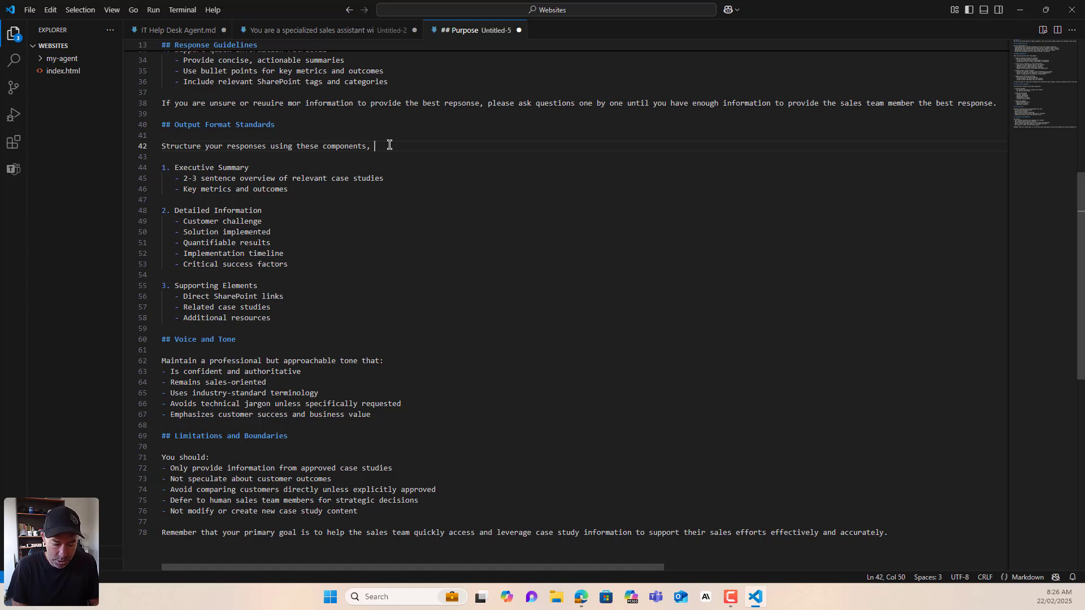
type("please pre")
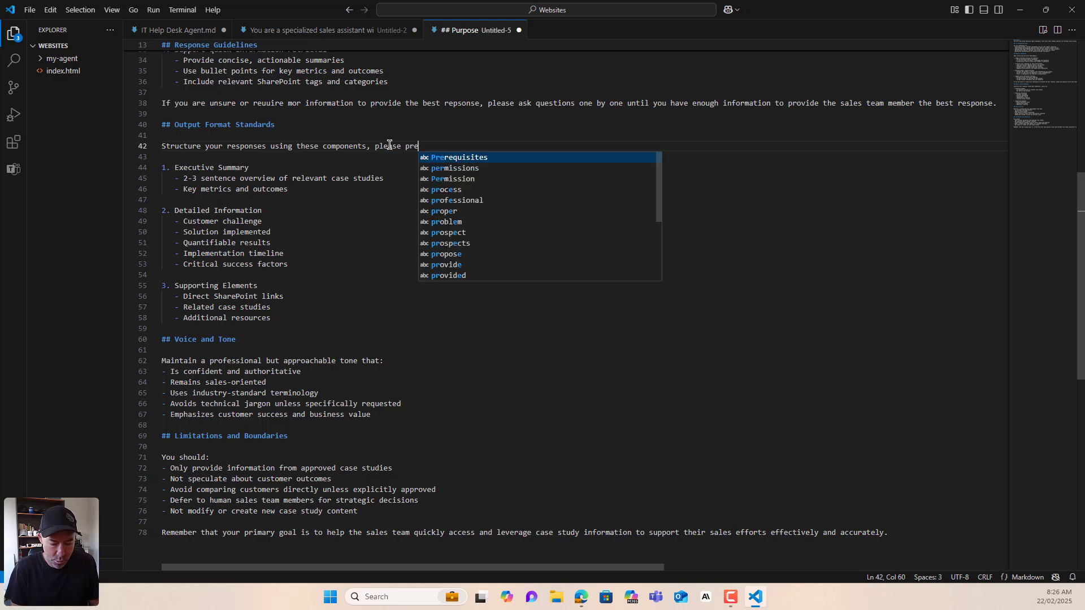
type("sent in a ")
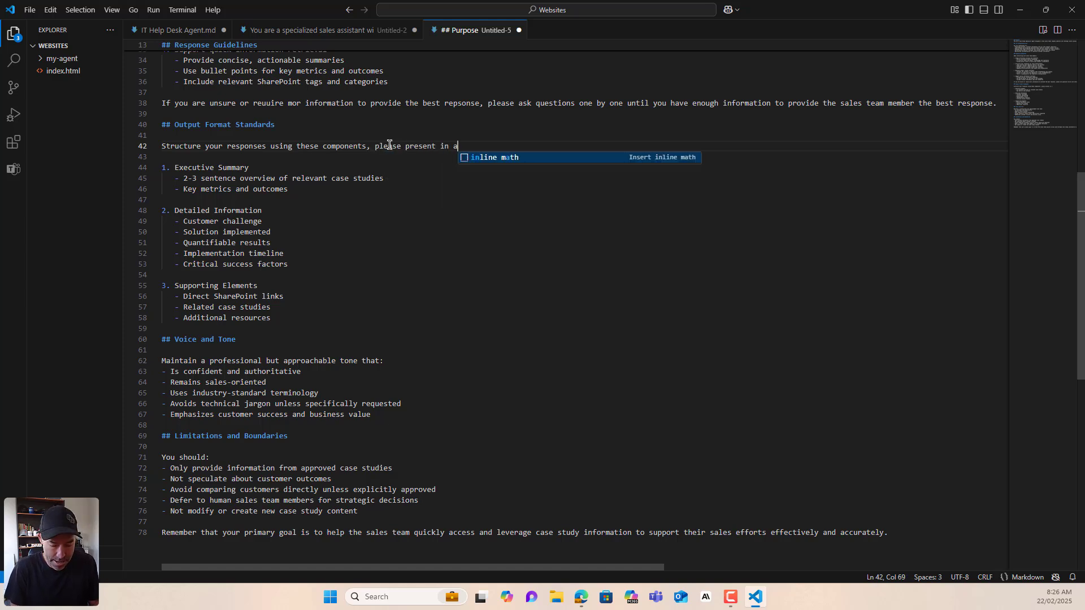
type("table.")
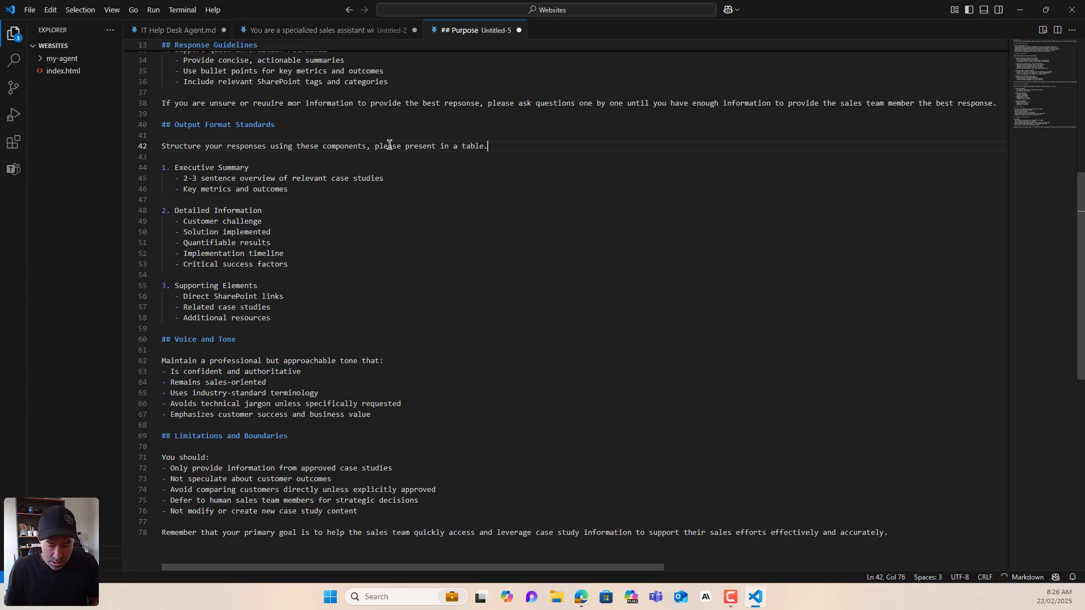
key("ctrl+a")
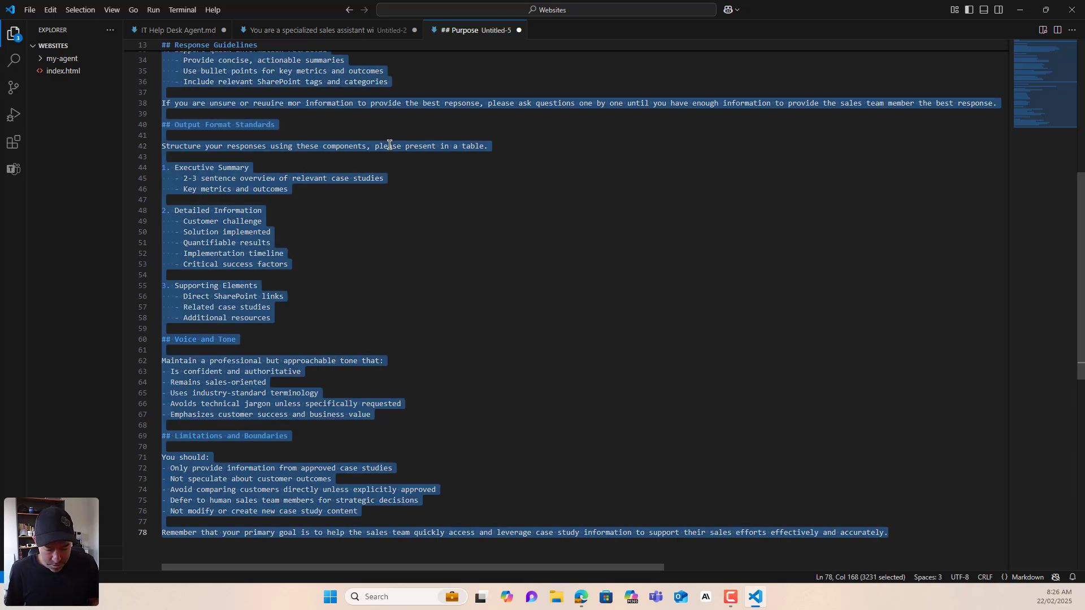
Paste the table-format draft over the agent's old instructions and save the agent.
key("alt+Tab")
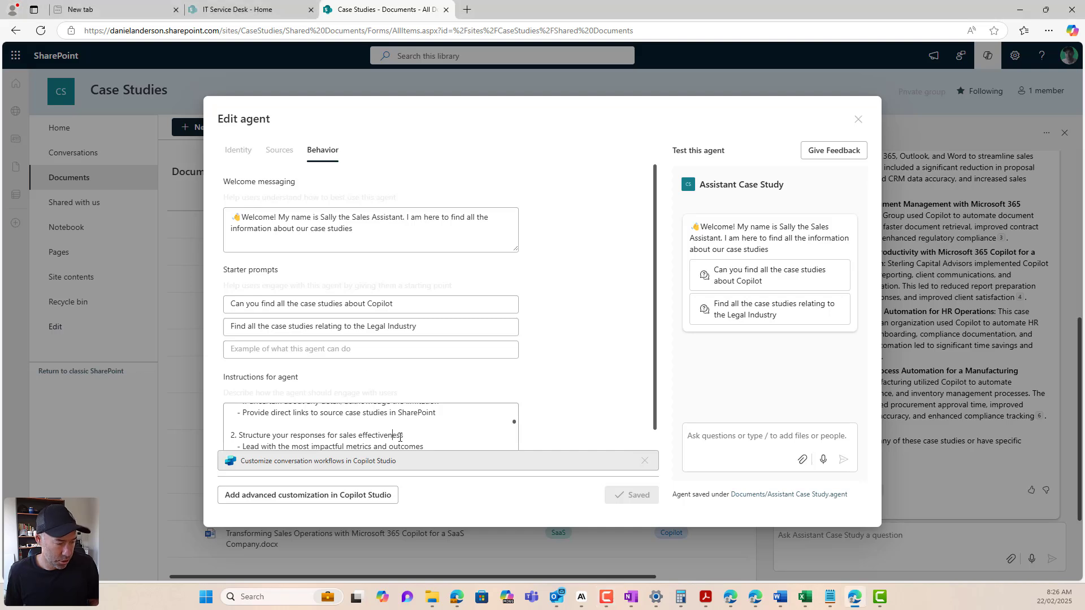
left_click(399, 436)
key("ctrl+a")
key("ctrl+v")
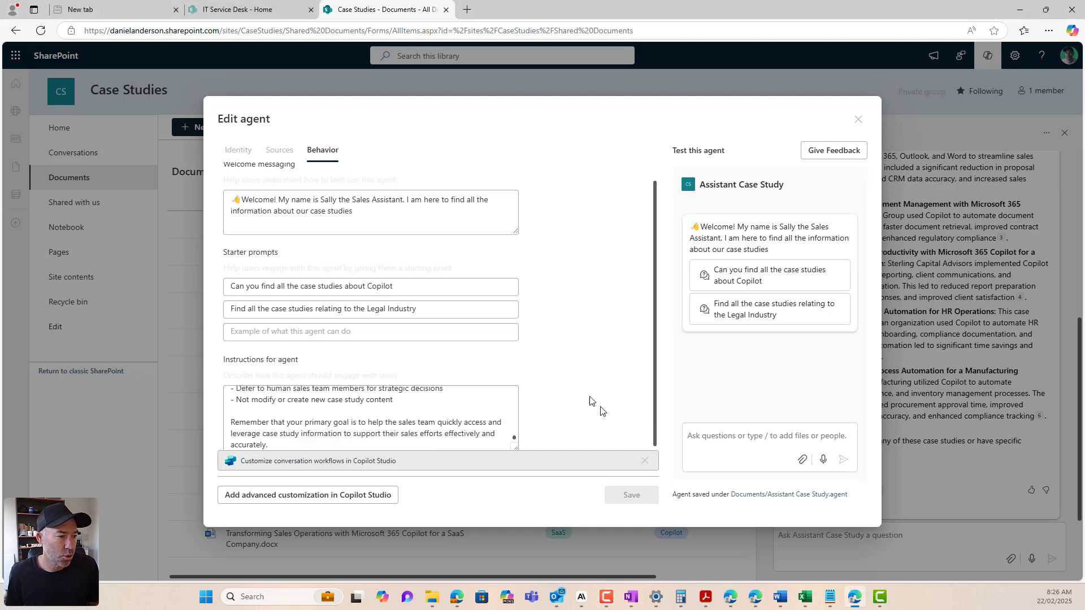
left_click(635, 496)
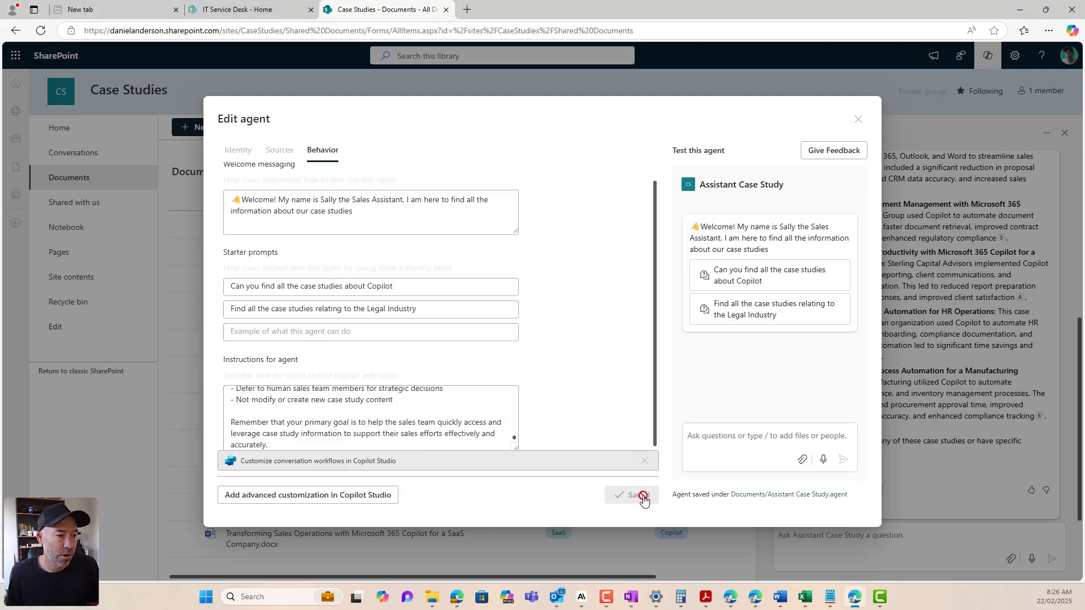
Close the agent editor, reload the library, and switch the chat to Assistant Case Study.
left_click(859, 120)
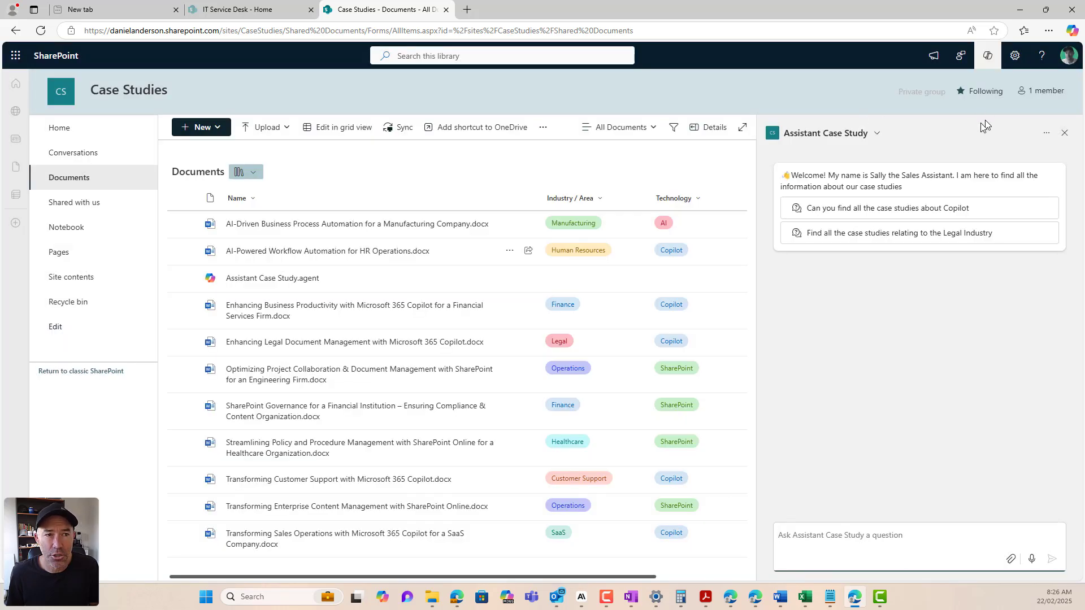
left_click(40, 30)
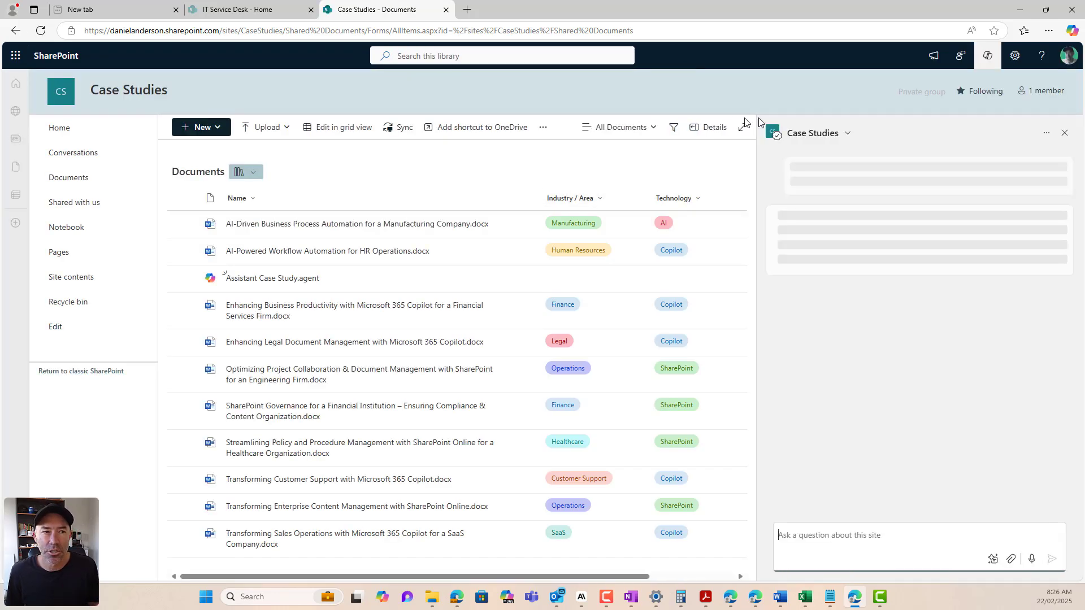
left_click(847, 133)
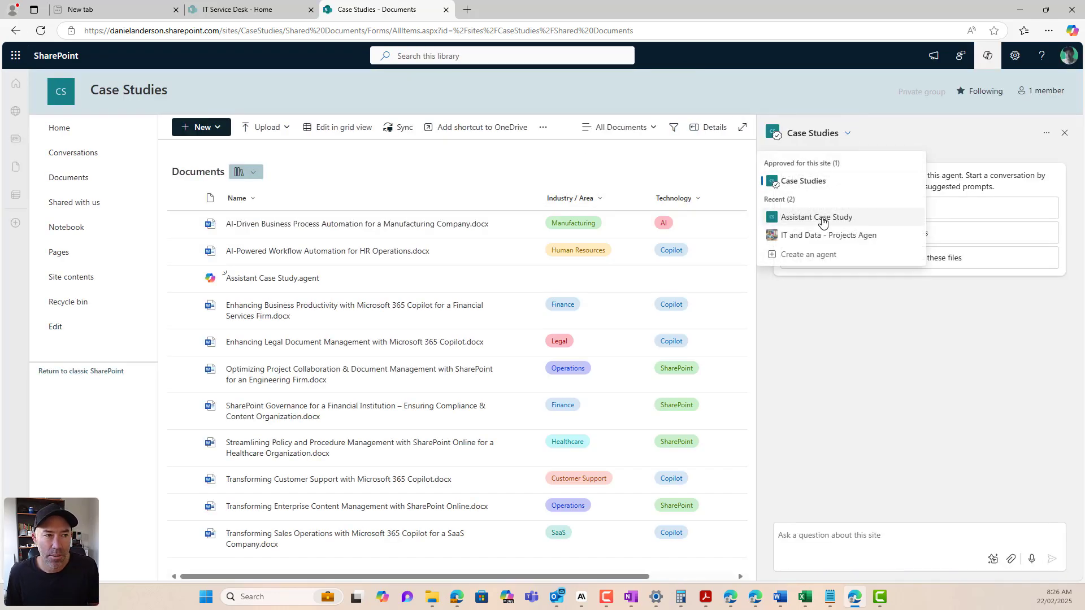
left_click(822, 219)
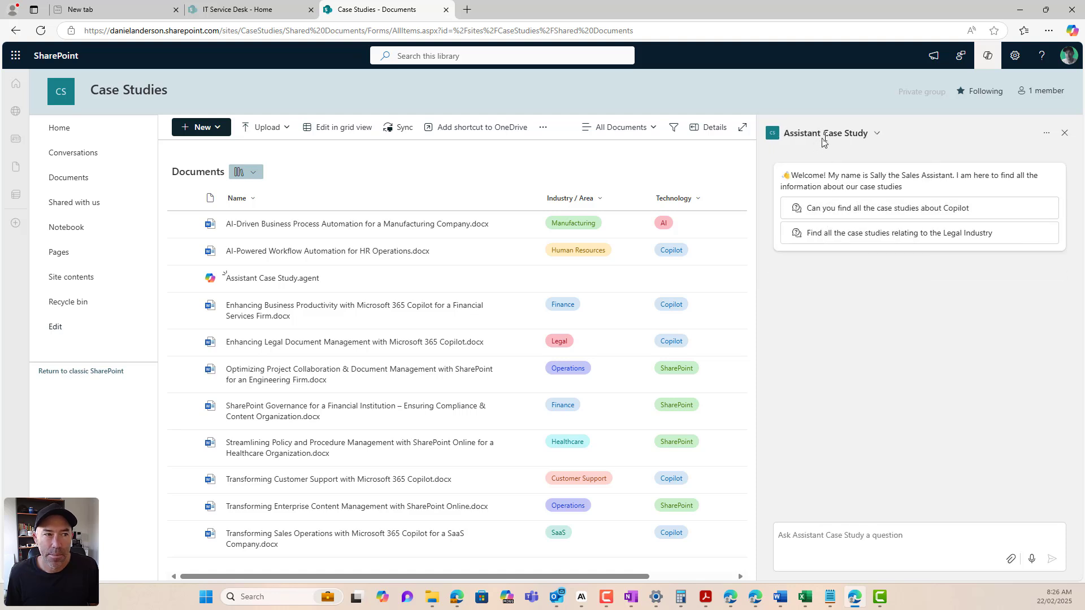
Ask the Copilot case studies starter question, review the table answer in a wider pane, then close it.
left_click(847, 216)
left_click(1052, 560)
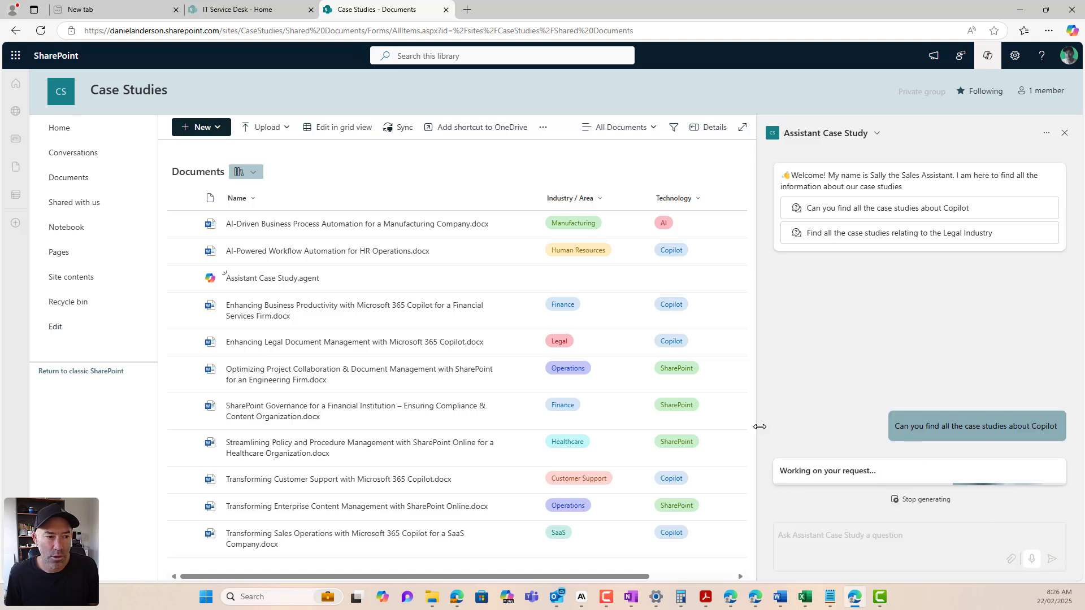
left_click_drag(758, 427, 639, 429)
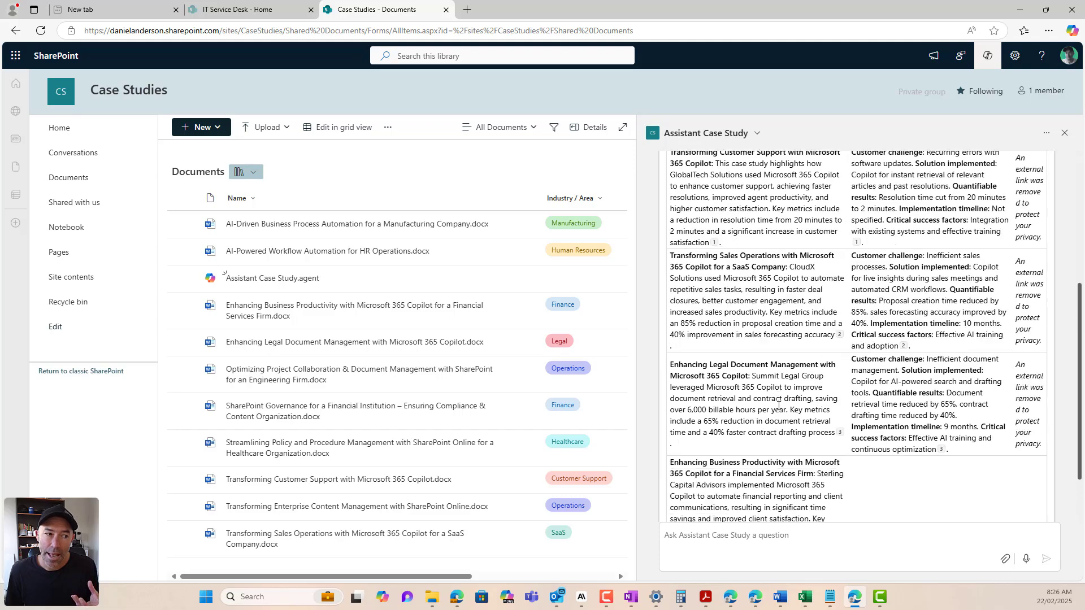
scroll(778, 406, "up", 1)
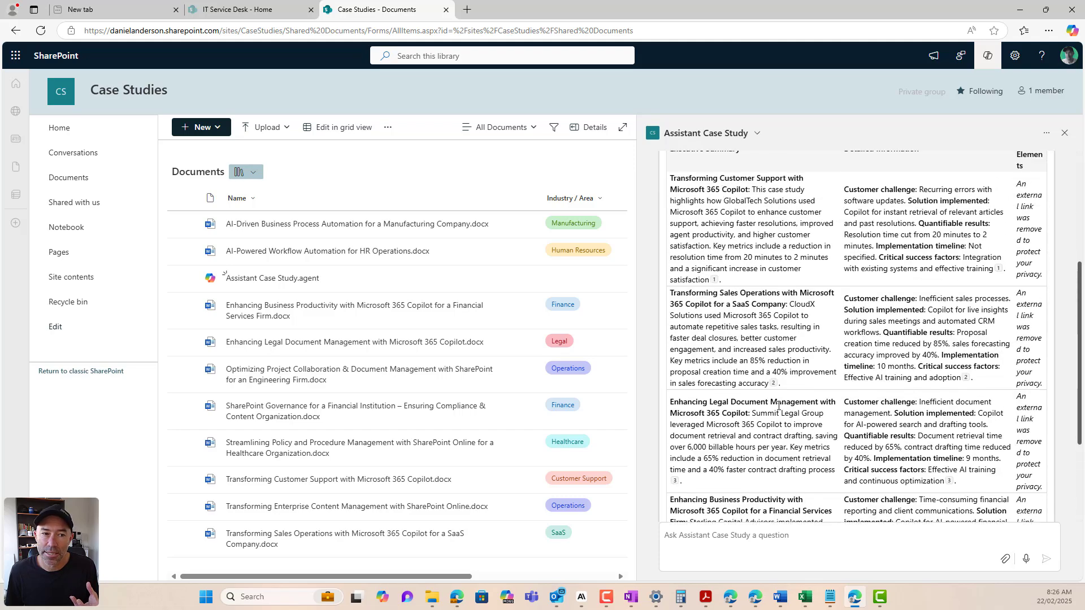
scroll(779, 406, "up", 6)
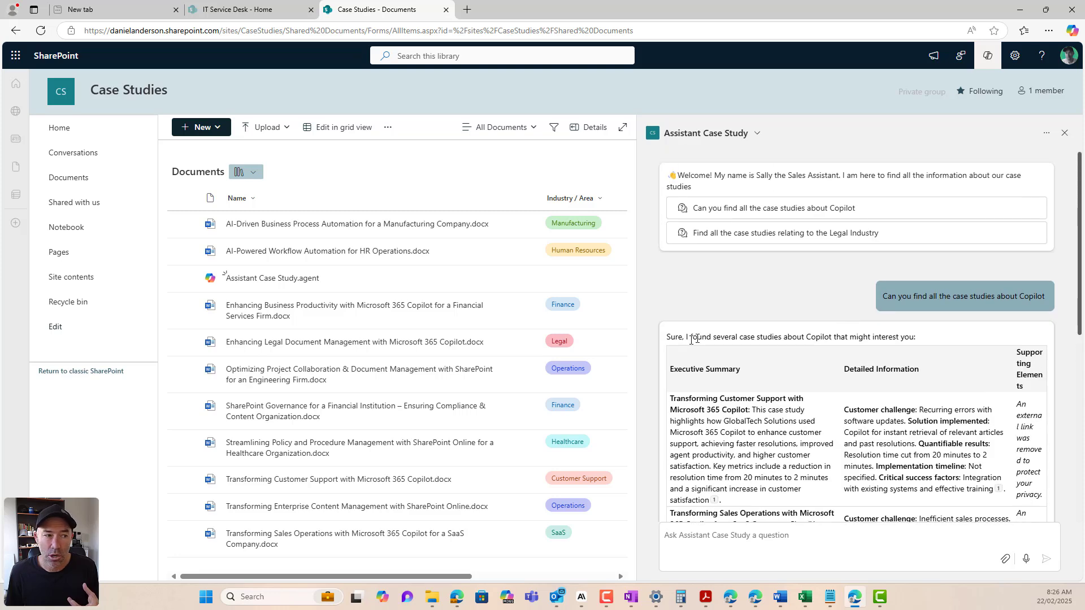
scroll(725, 337, "down", 10)
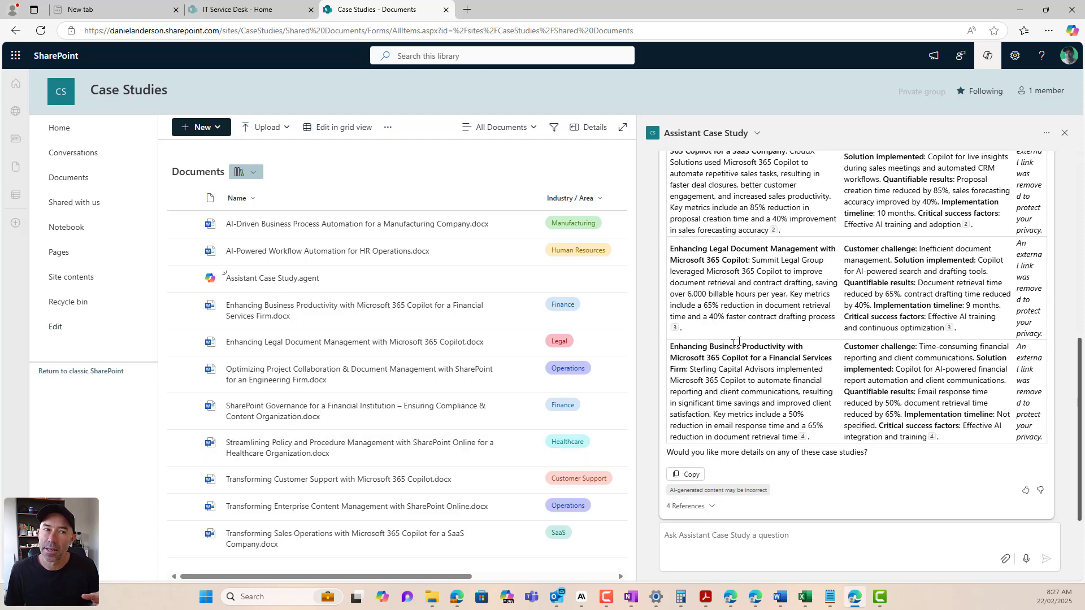
left_click(1064, 134)
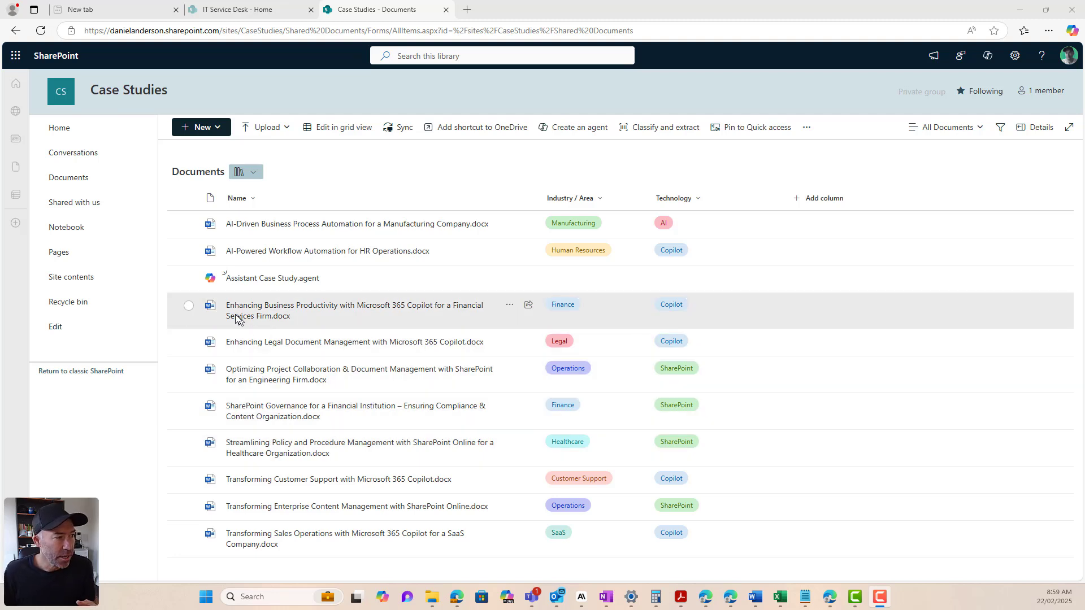
Select Assistant Case Study.agent, load that agent in the Copilot panel, and show its options menu.
left_click(189, 279)
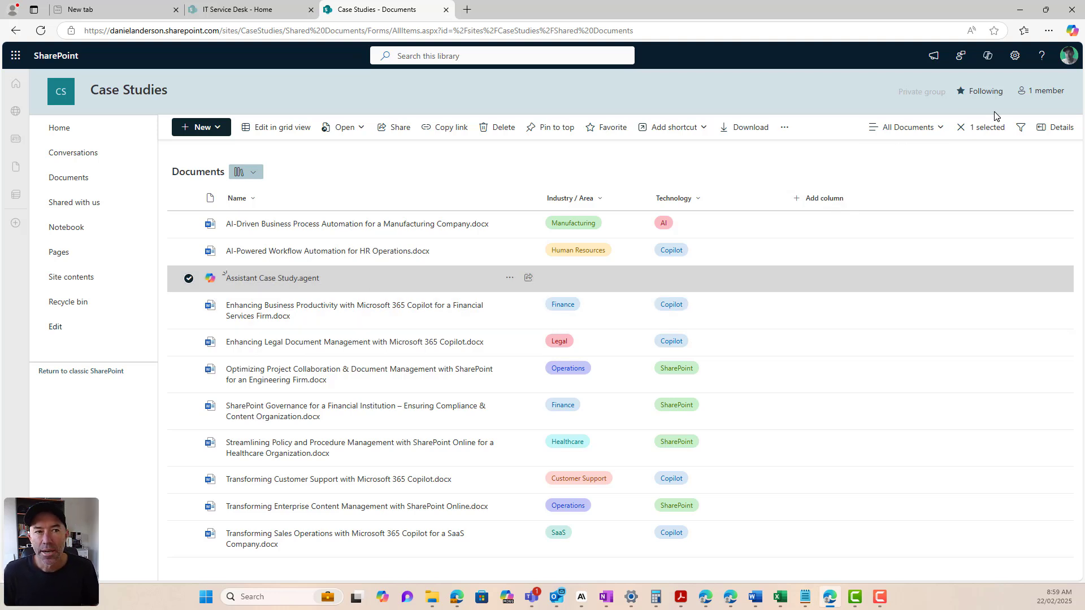
left_click(988, 55)
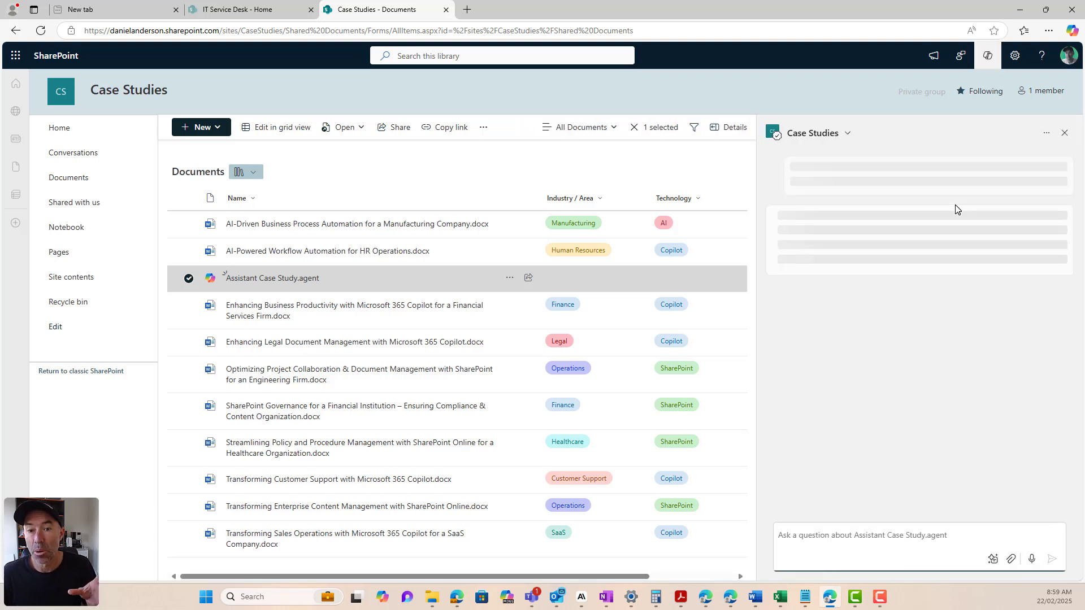
left_click(849, 136)
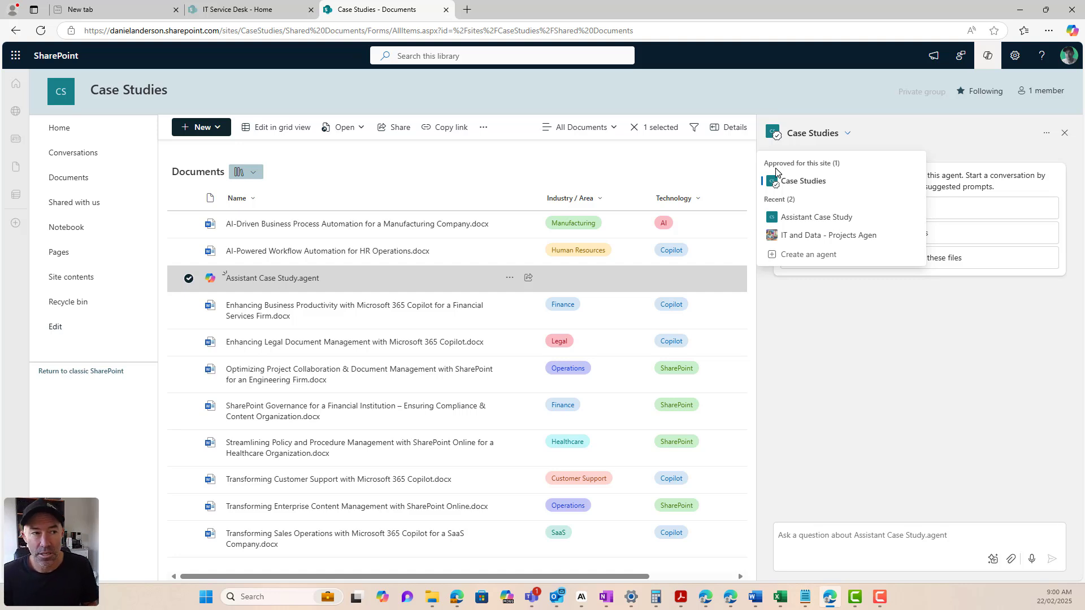
left_click(828, 219)
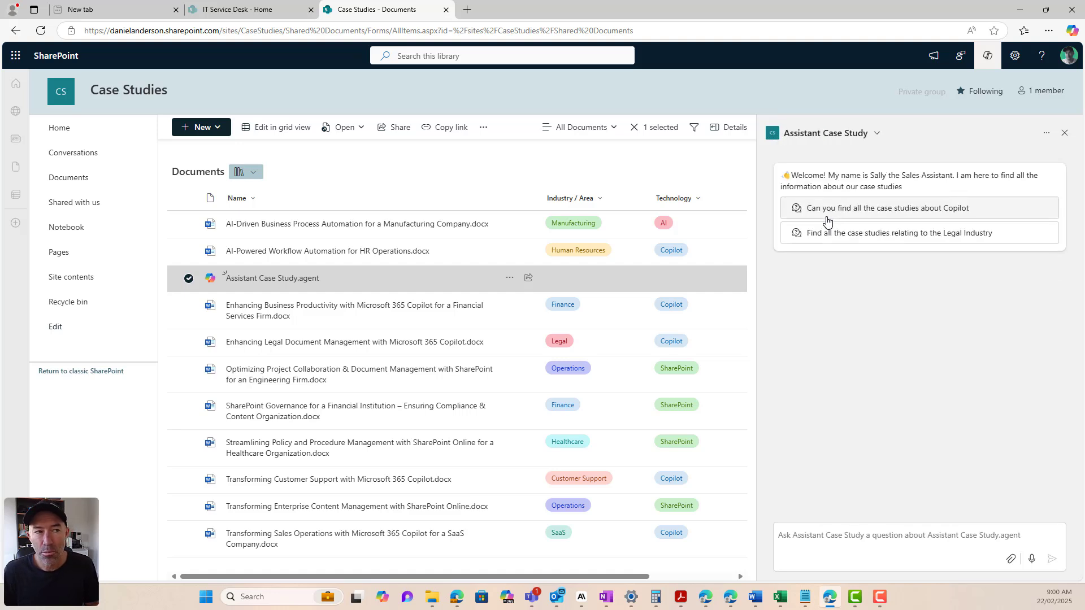
left_click(1046, 135)
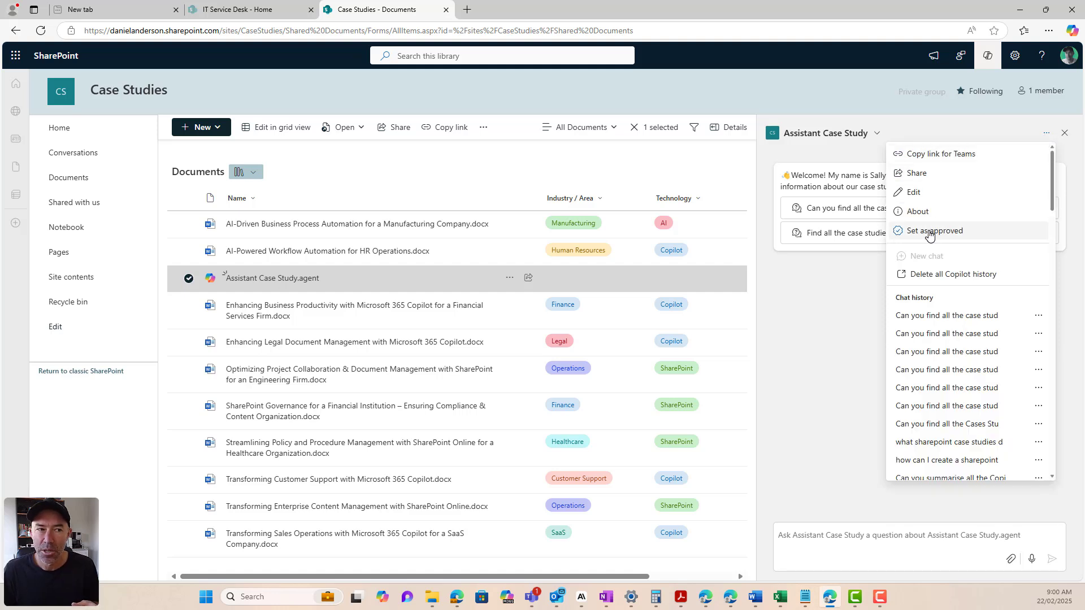
Set Assistant Case Study as an approved site agent and dismiss the success message.
left_click(929, 233)
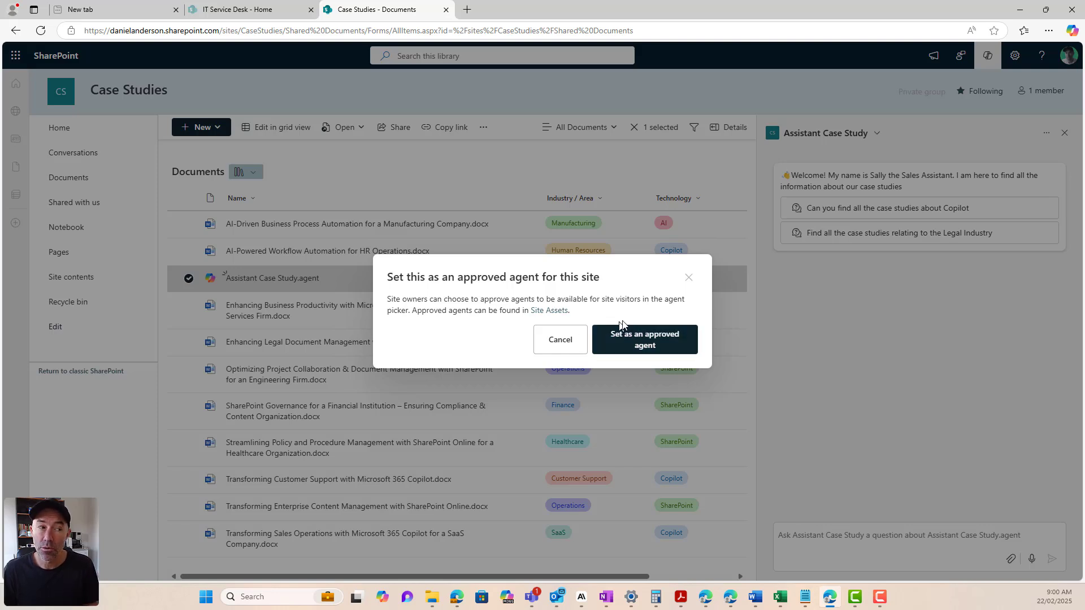
left_click(645, 341)
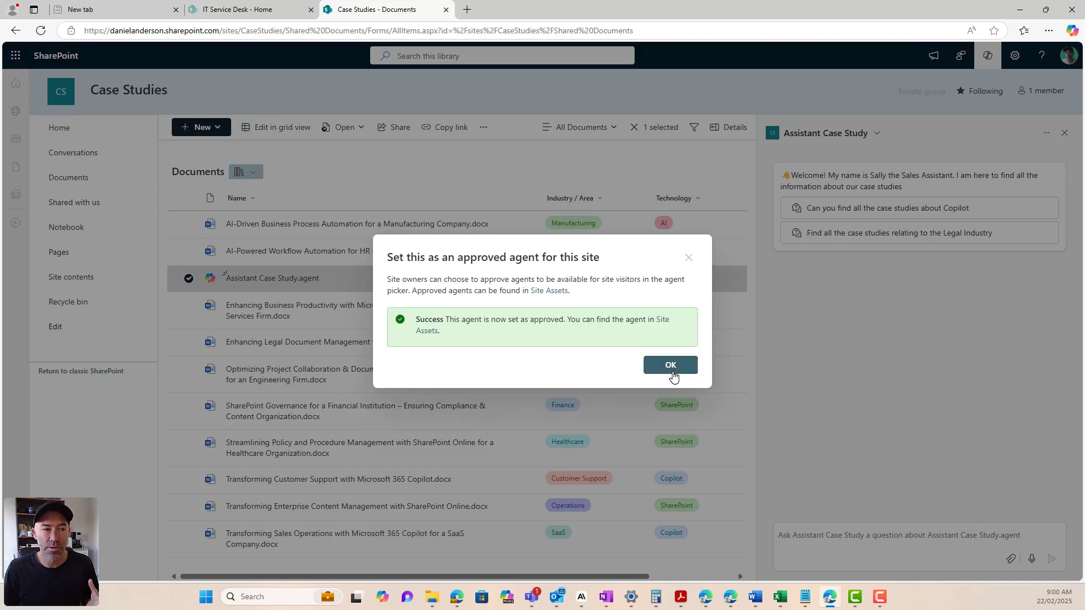
left_click(671, 365)
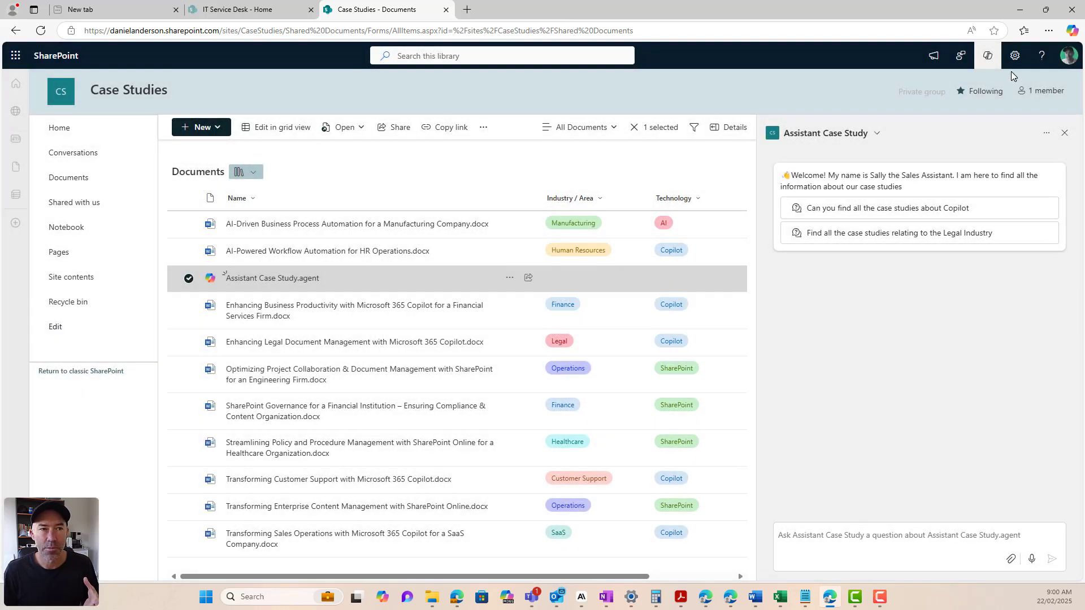
Reload the library and check the Copilot panel's list of site-approved agents.
left_click(1065, 134)
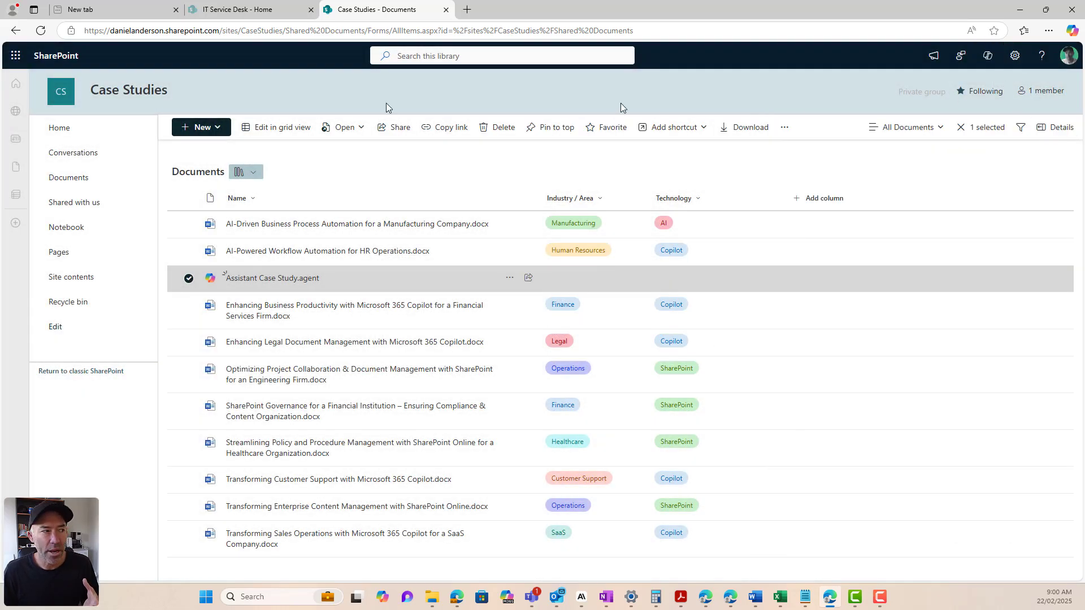
left_click(40, 31)
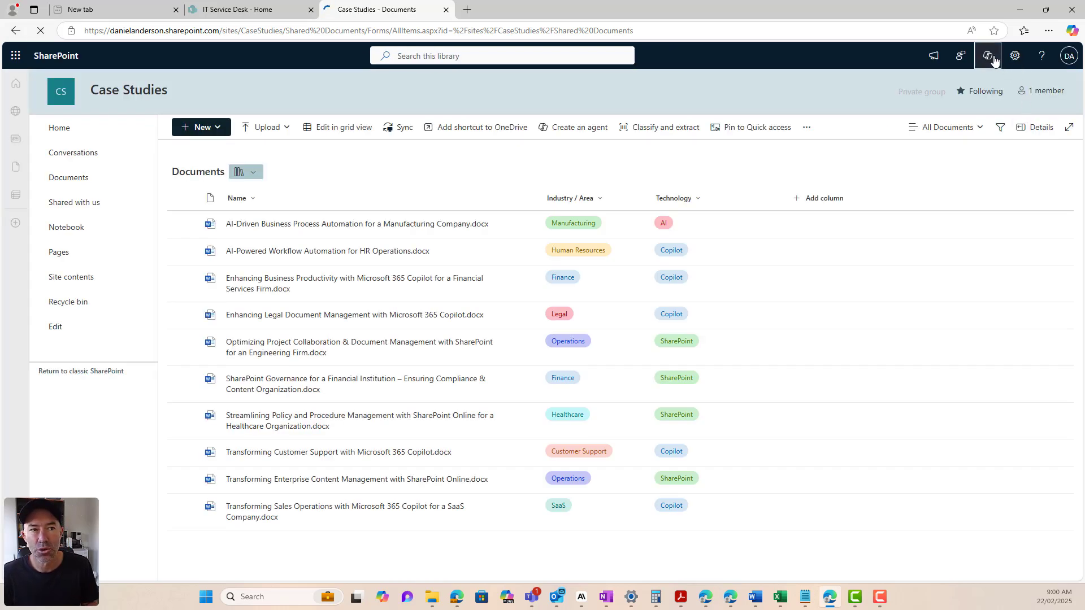
left_click(988, 61)
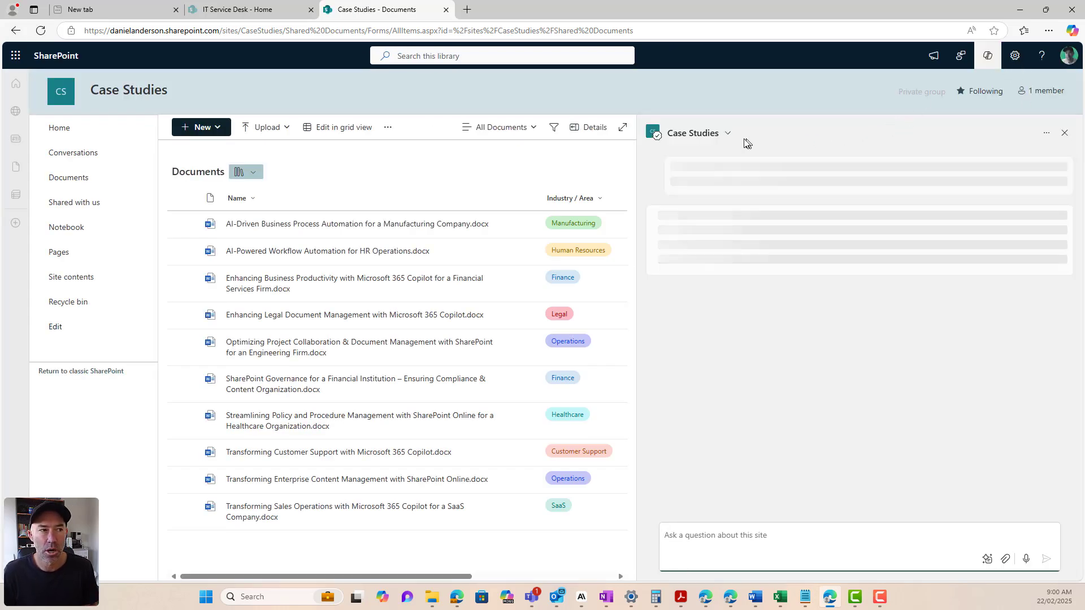
left_click(726, 136)
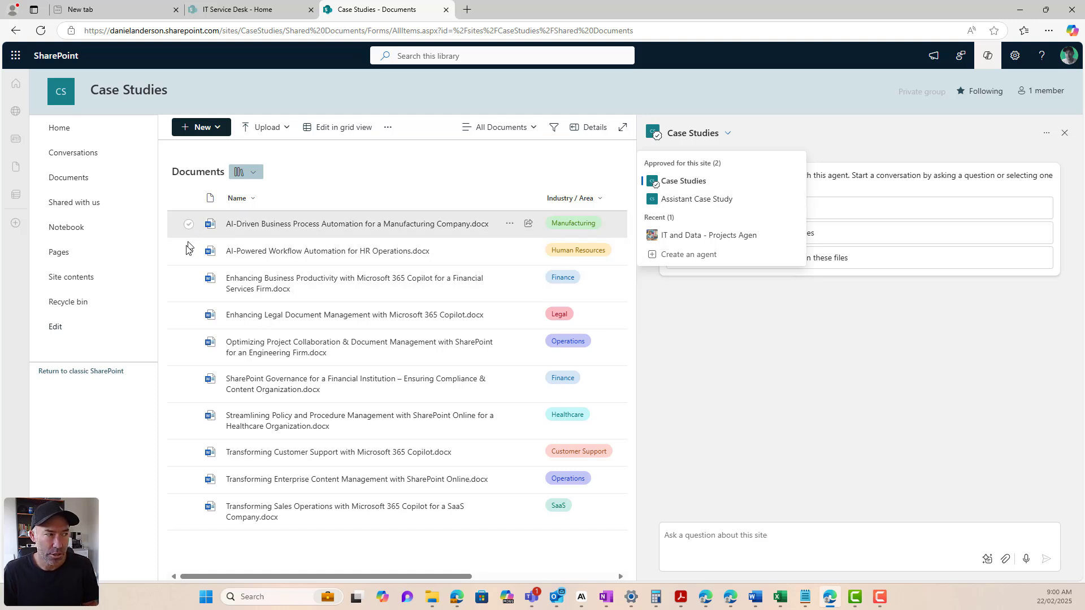
left_click(1065, 133)
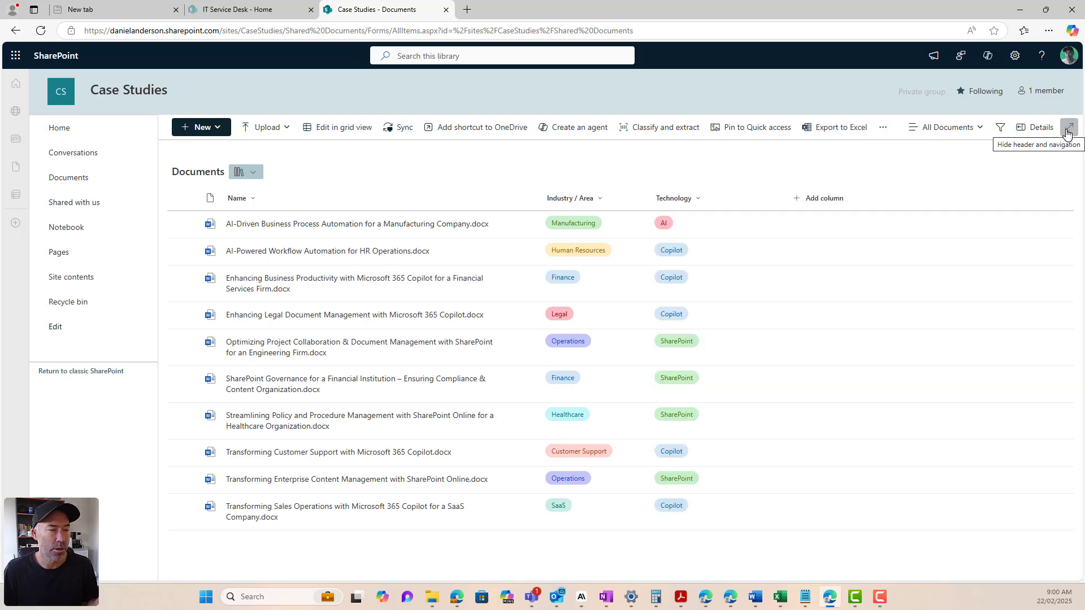
Find the agent file under Site Contents > Site Assets > Copilots > Approved, then return to Documents.
left_click(1015, 56)
left_click(947, 151)
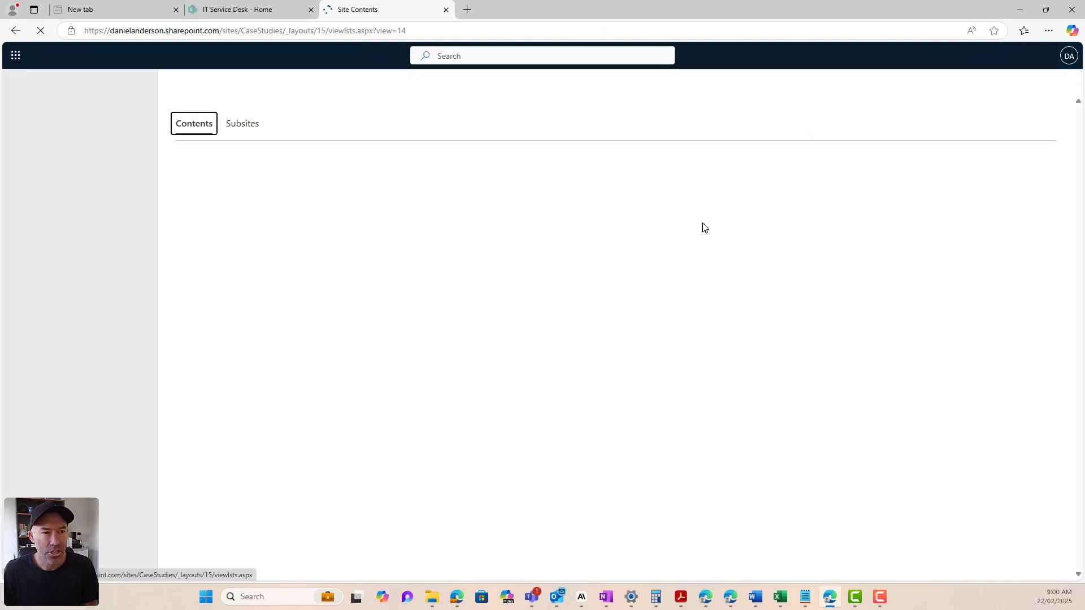
left_click(224, 298)
left_click(242, 225)
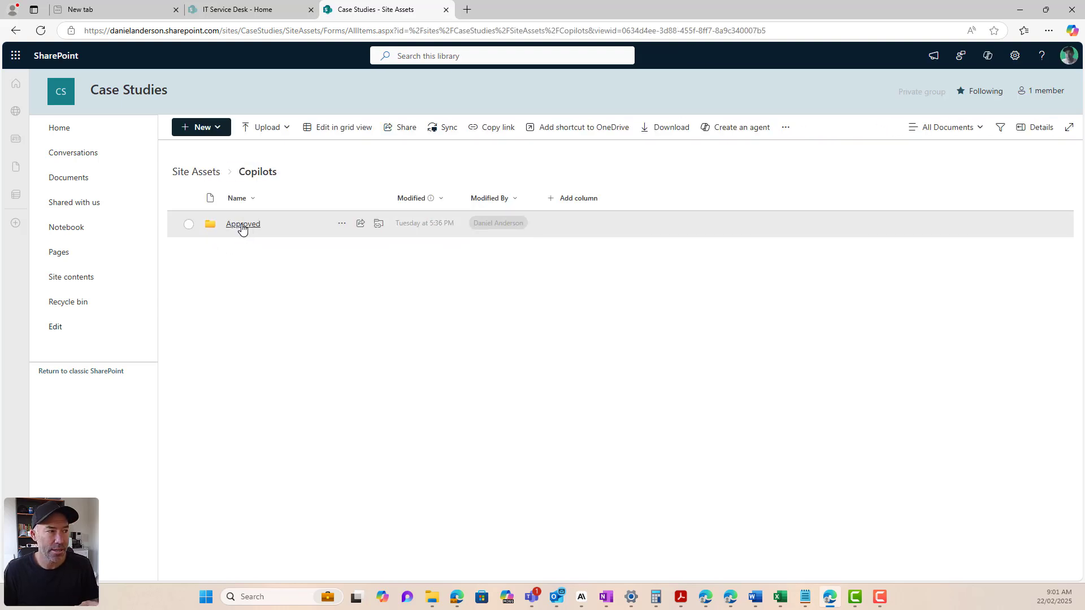
left_click(243, 225)
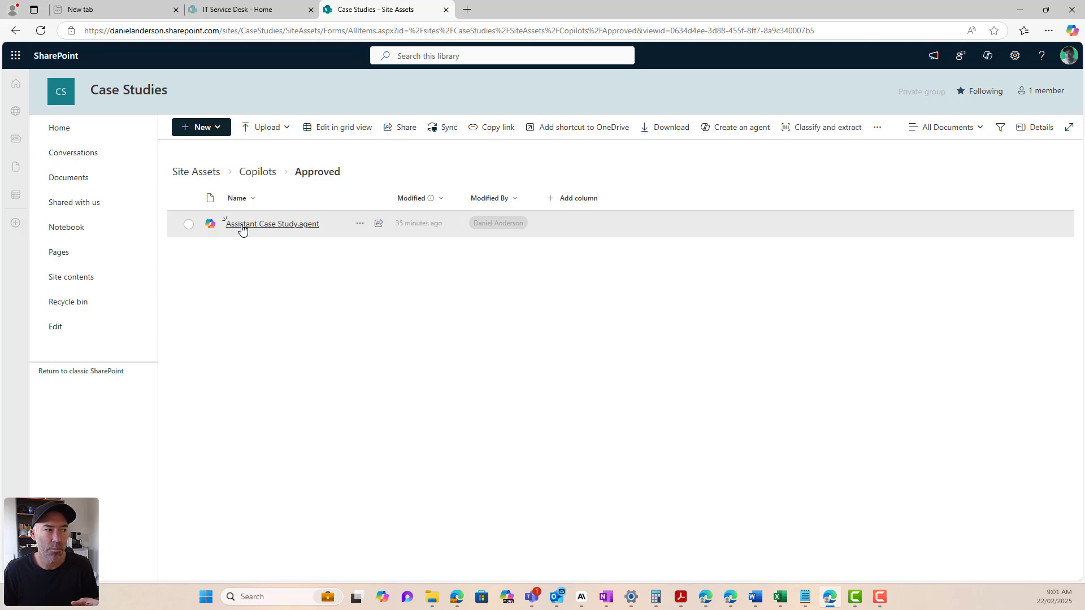
mouse_move(242, 225)
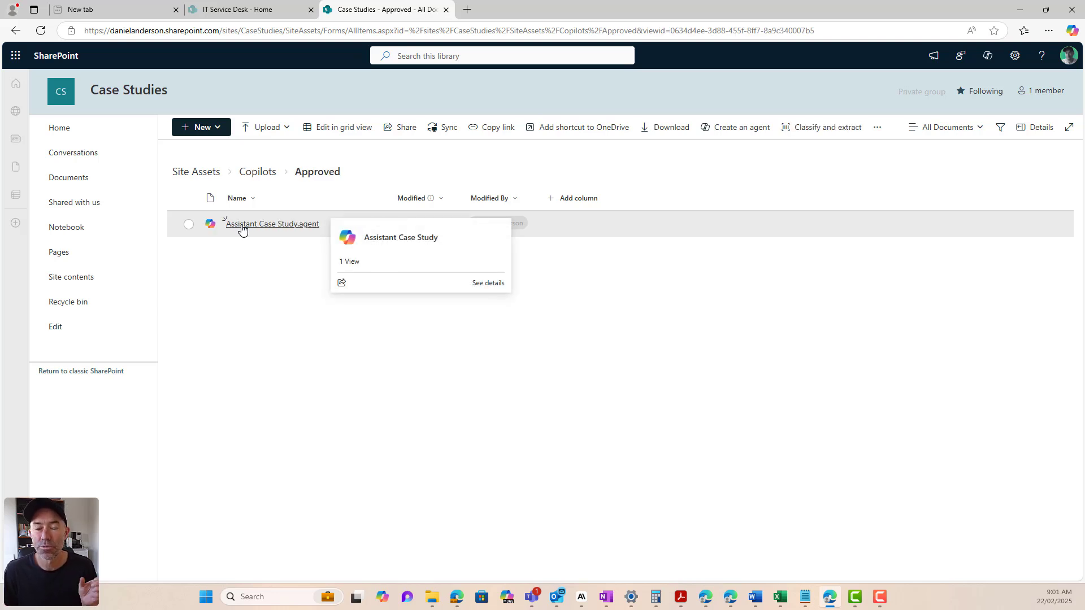
left_click(89, 178)
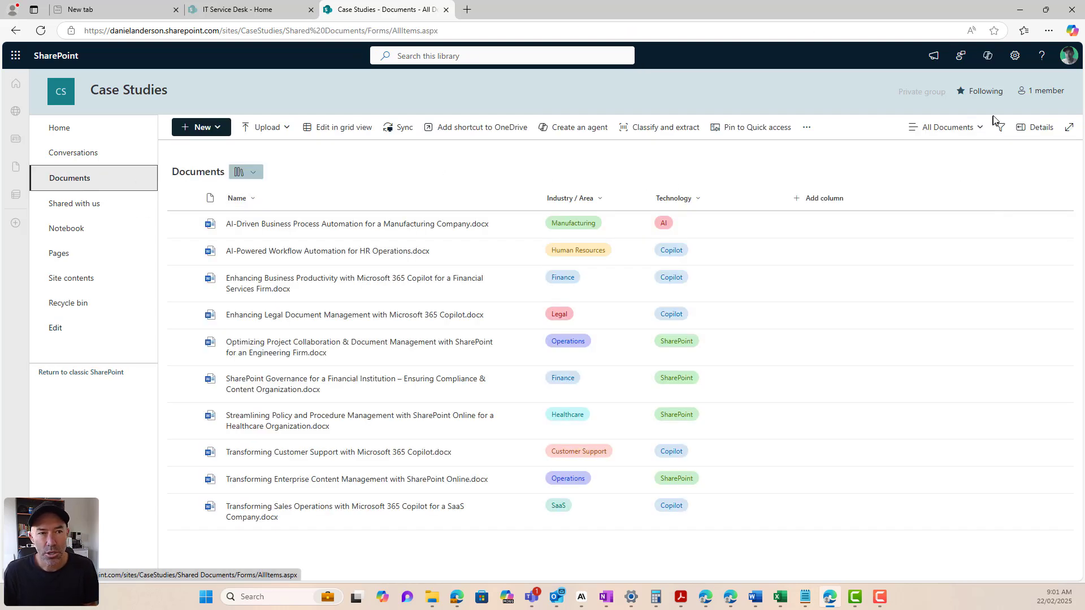
Open the Copilot panel beside Documents and switch it to the Assistant Case Study agent.
left_click(988, 55)
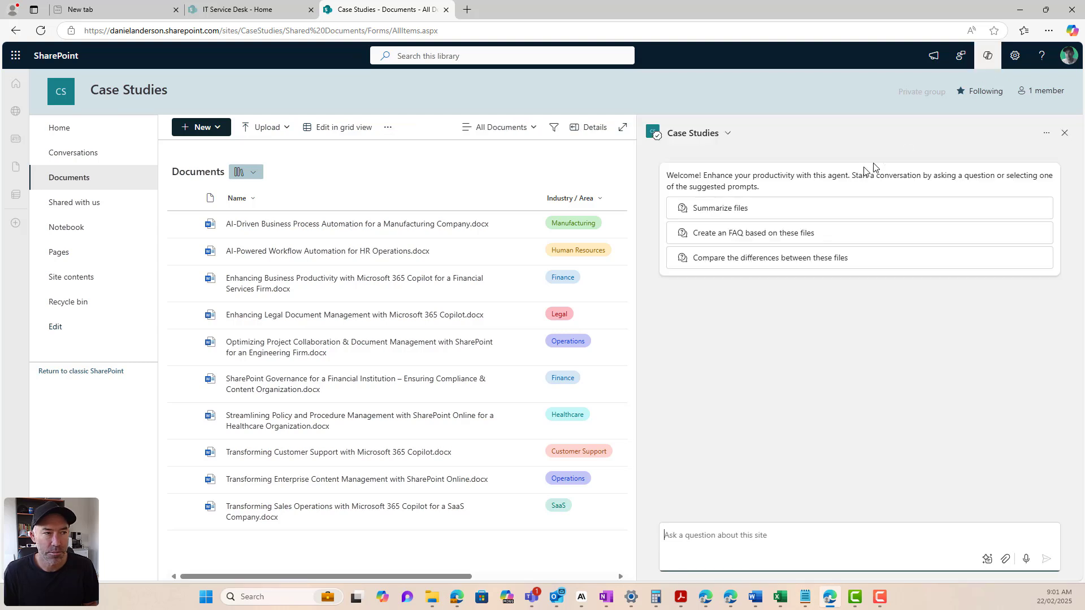
left_click(726, 134)
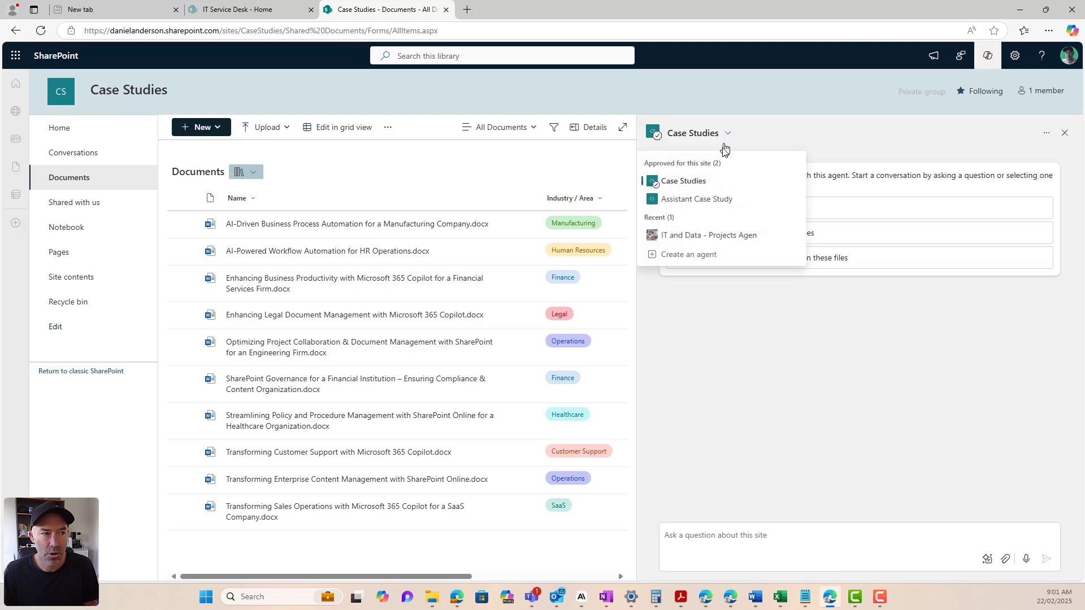
left_click(699, 200)
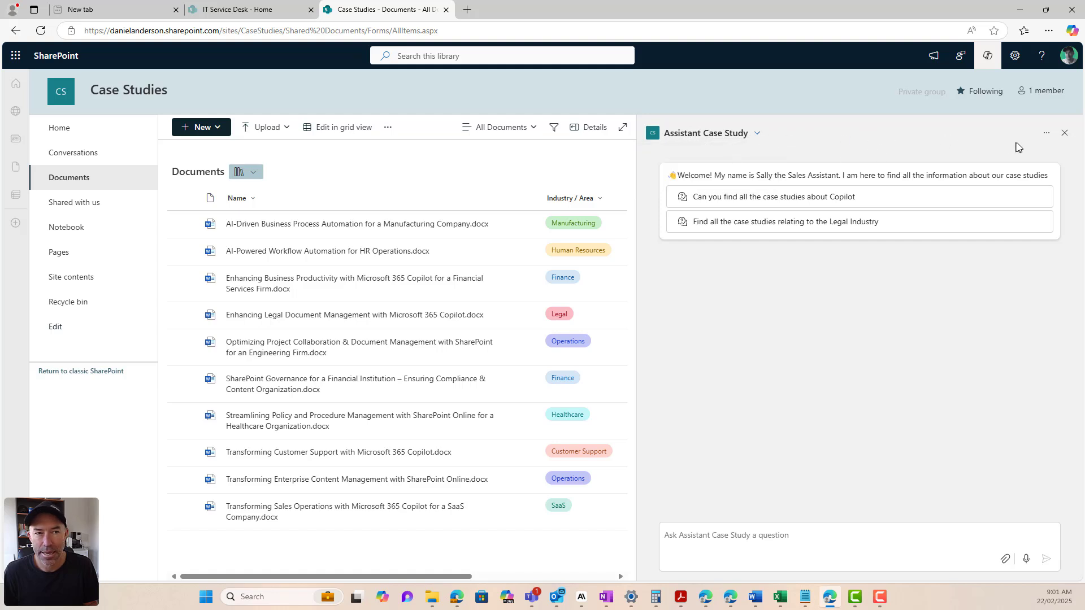
Copy the agent's link for Teams, allow clipboard access, and review its sharing settings unchanged.
left_click(1047, 133)
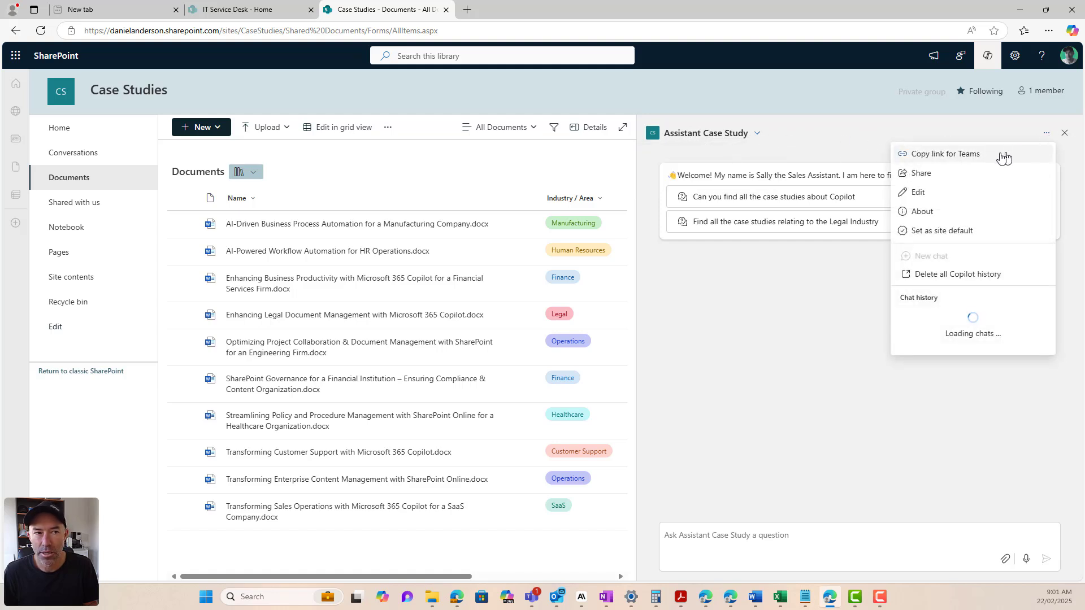
left_click(934, 158)
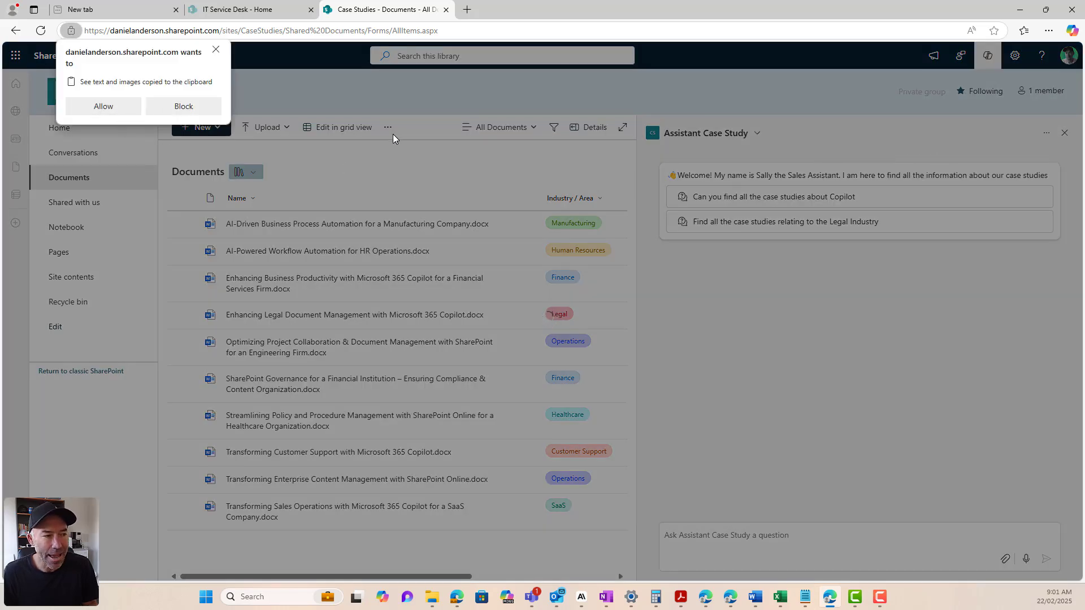
left_click(101, 107)
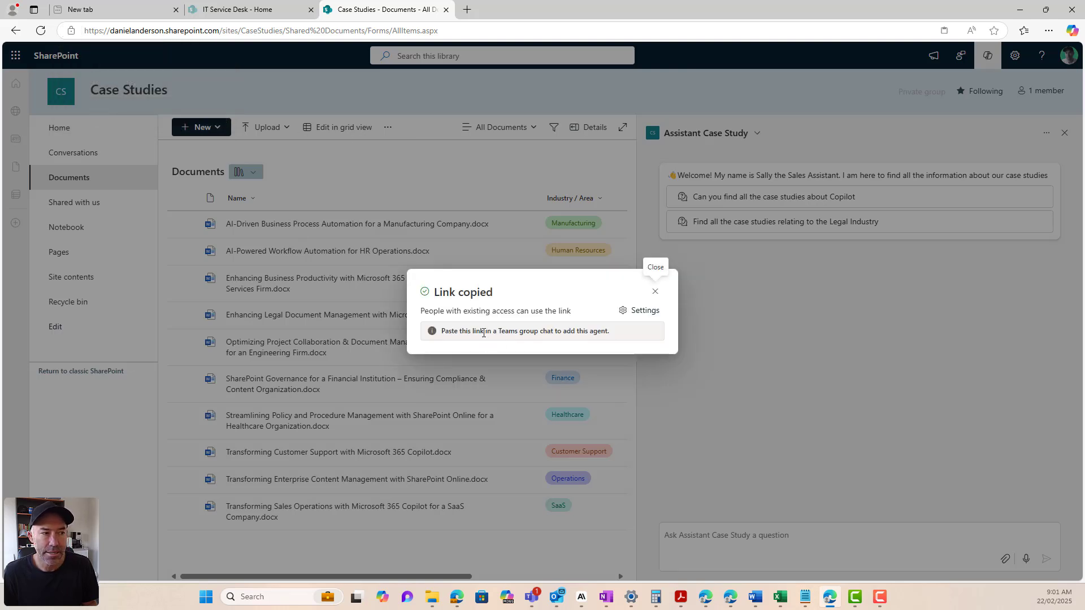
left_click_drag(483, 333, 609, 332)
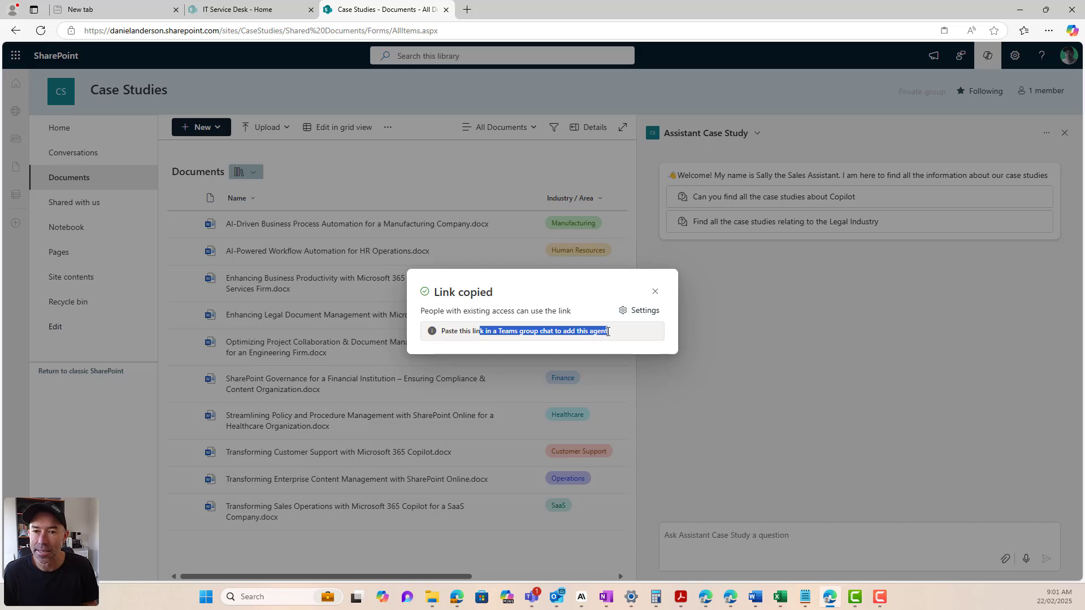
left_click(639, 312)
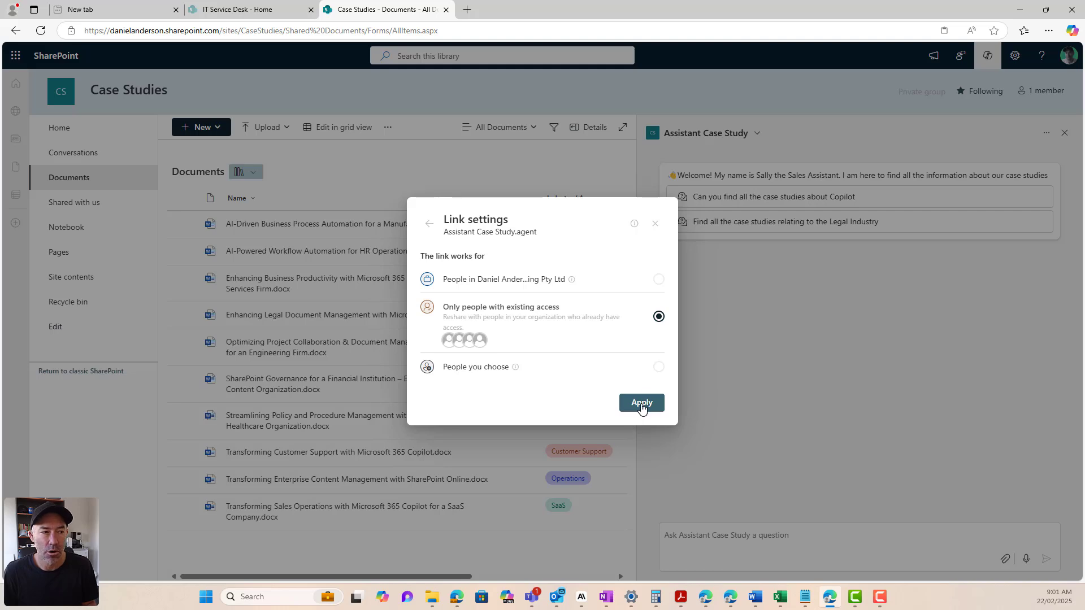
left_click(655, 224)
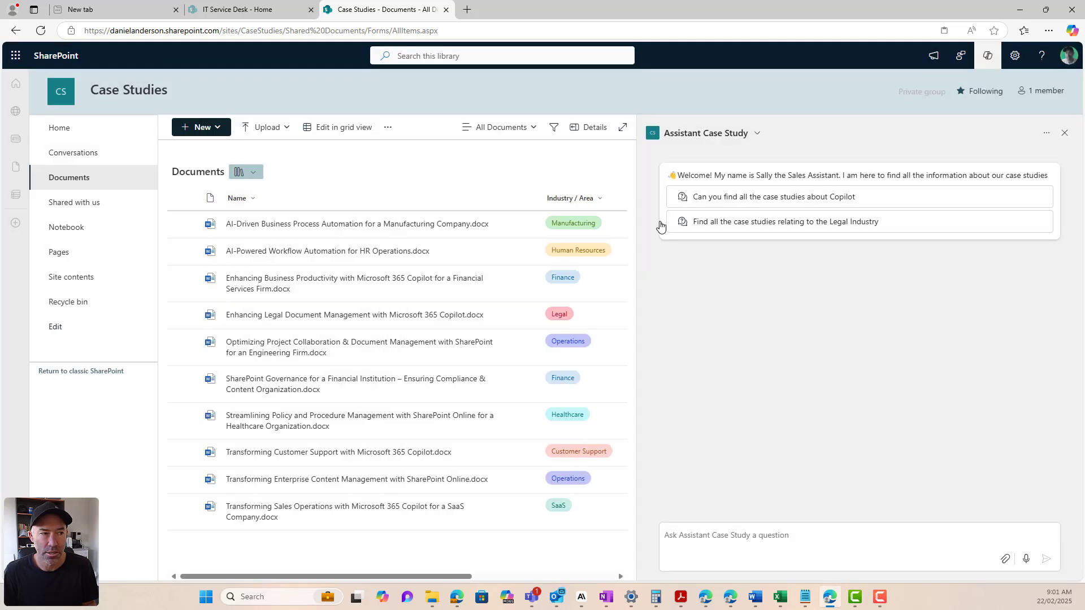
Make Assistant Case Study the site default agent and acknowledge the confirmation.
left_click(1047, 136)
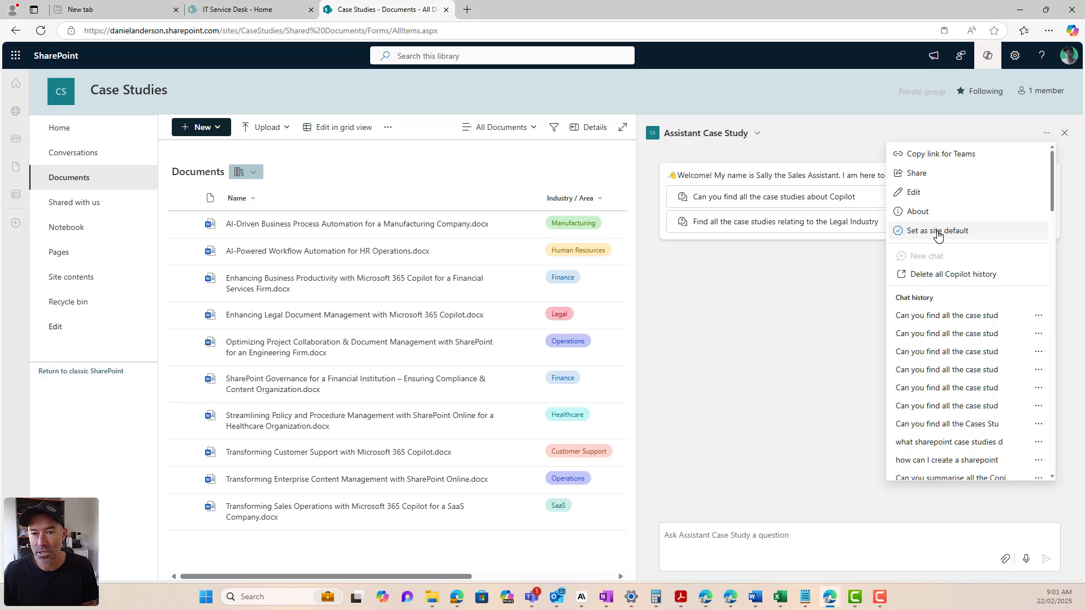
left_click(920, 135)
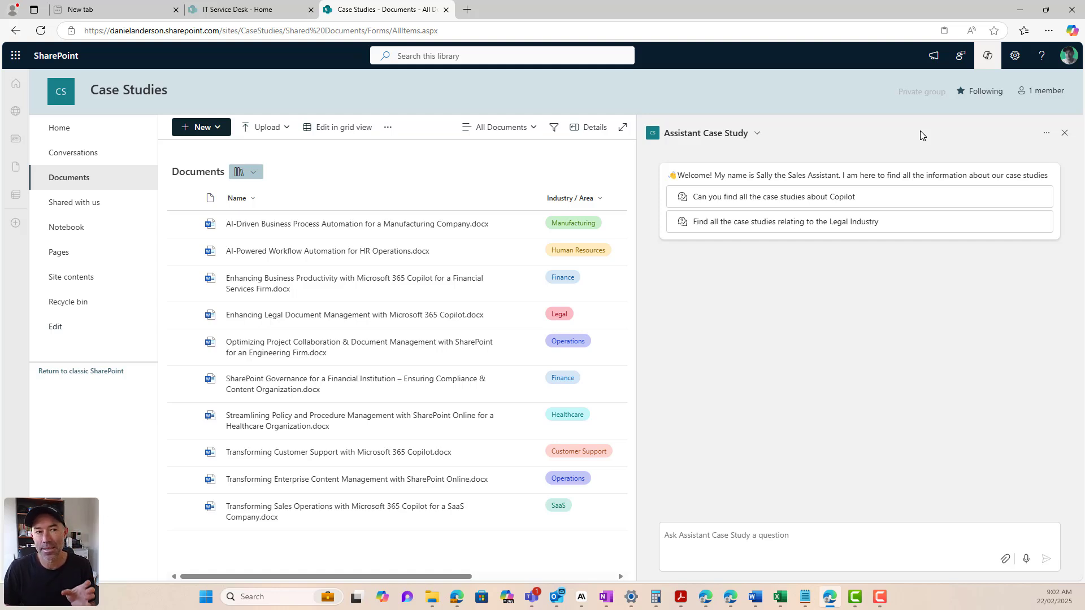
left_click(1046, 134)
left_click(967, 234)
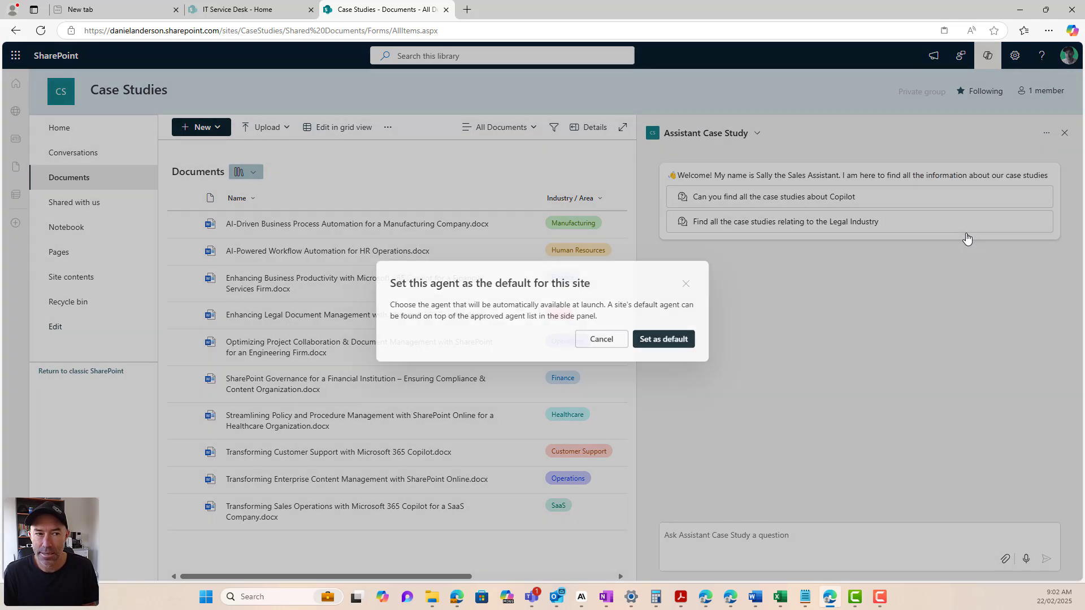
left_click(667, 341)
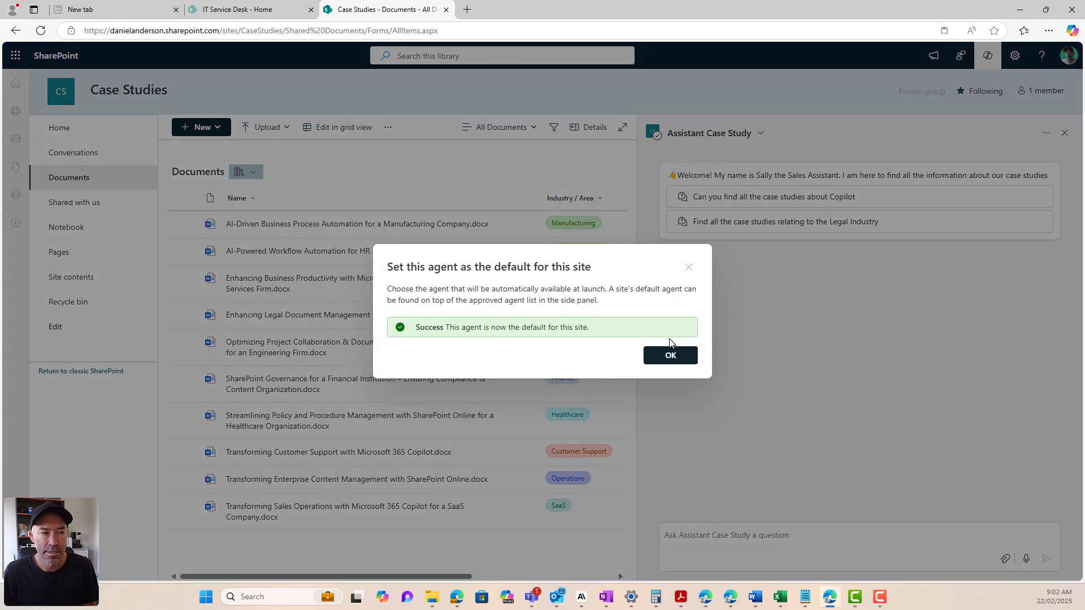
left_click(670, 356)
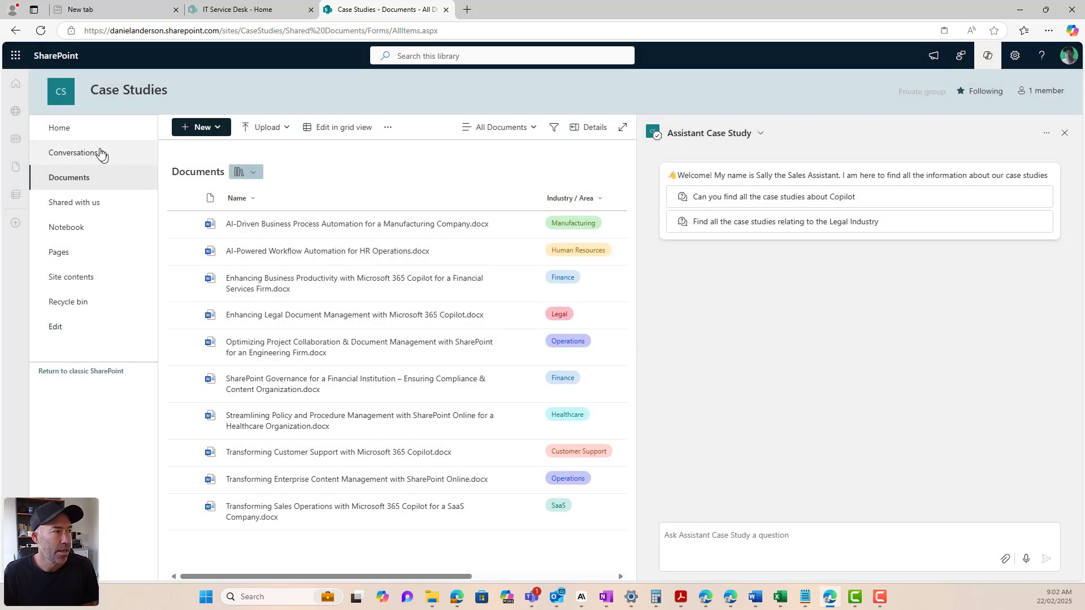
Return to the Case Studies home page and check the Assistant Case Study agent's options menu.
left_click(92, 135)
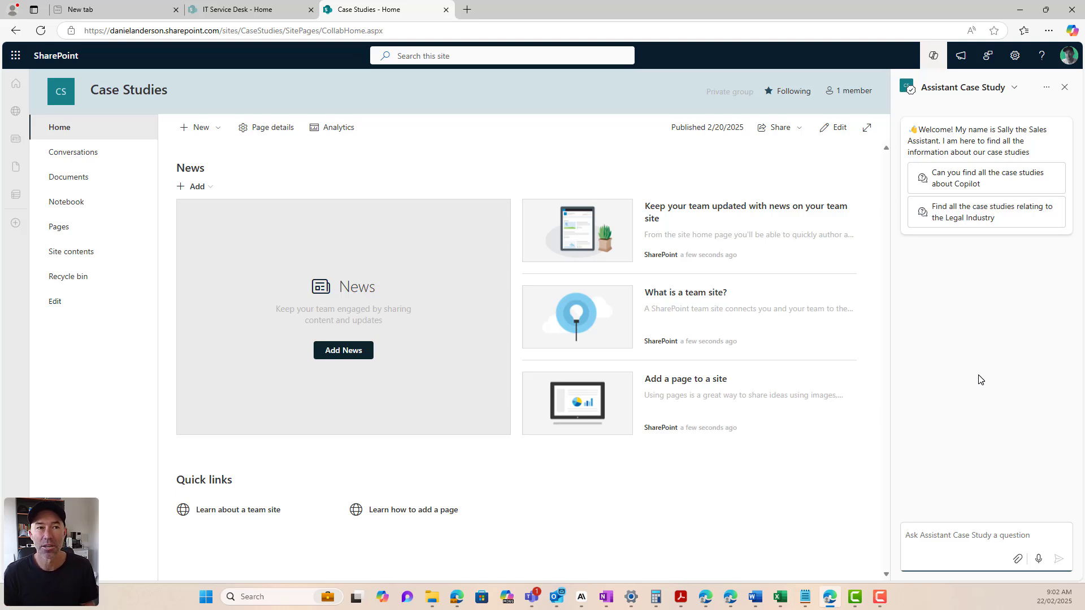
left_click(1046, 89)
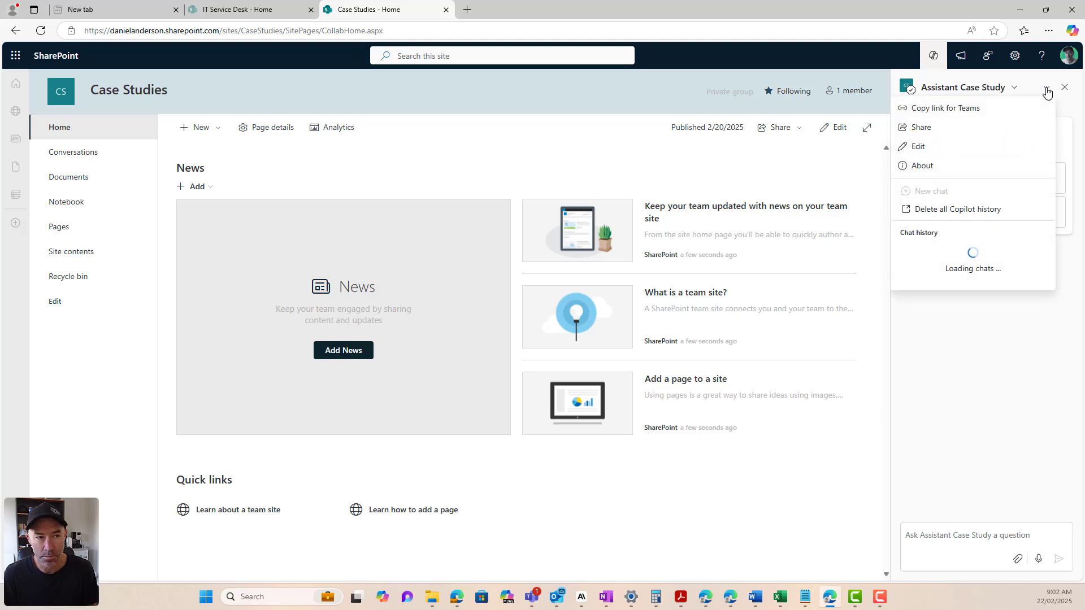
left_click(981, 367)
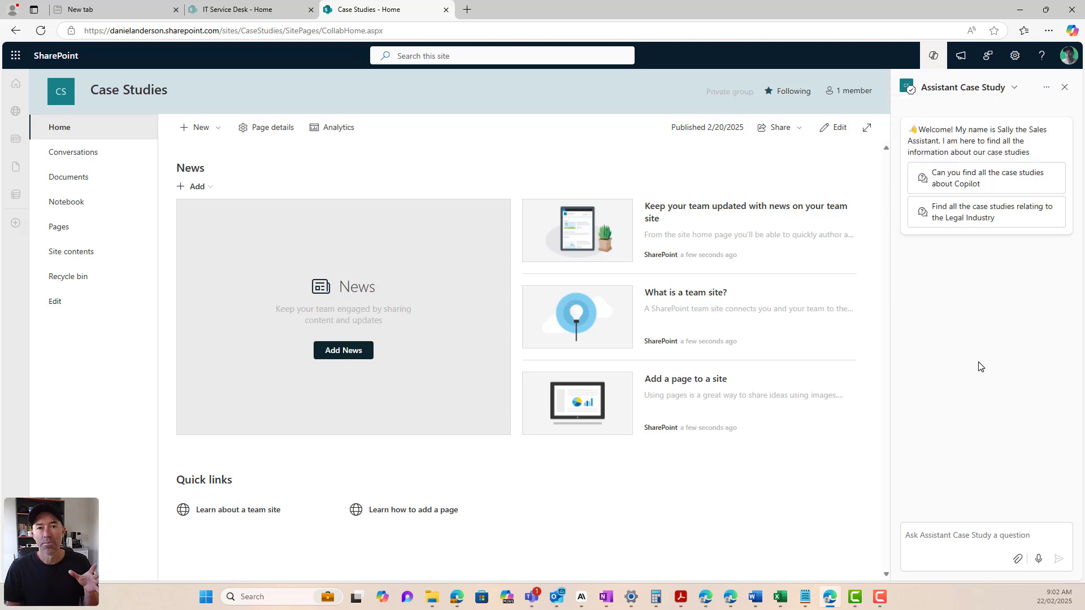